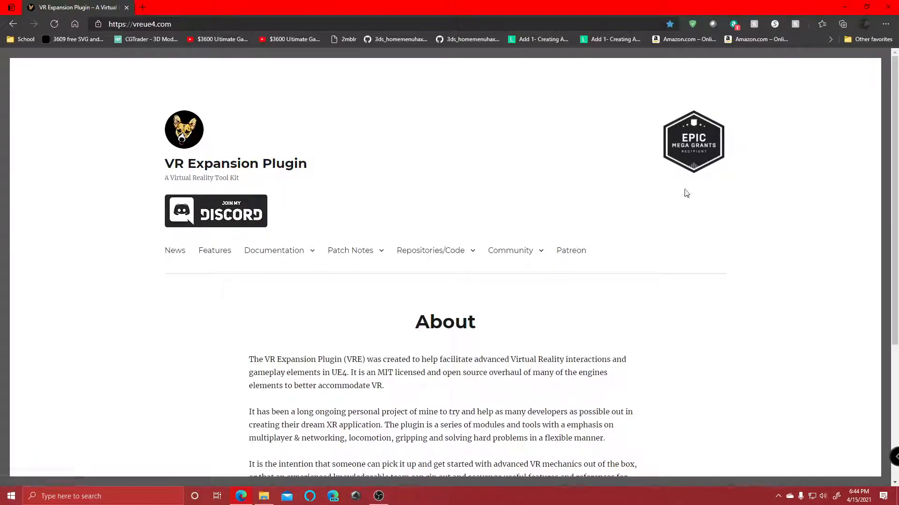
Look over the About section on the VR Expansion Plugin home page
{"action": "scroll", "coordinate": [683, 194], "scroll_direction": "down", "scroll_amount": 4}
{"action": "scroll", "coordinate": [352, 353], "scroll_direction": "up", "scroll_amount": 4}
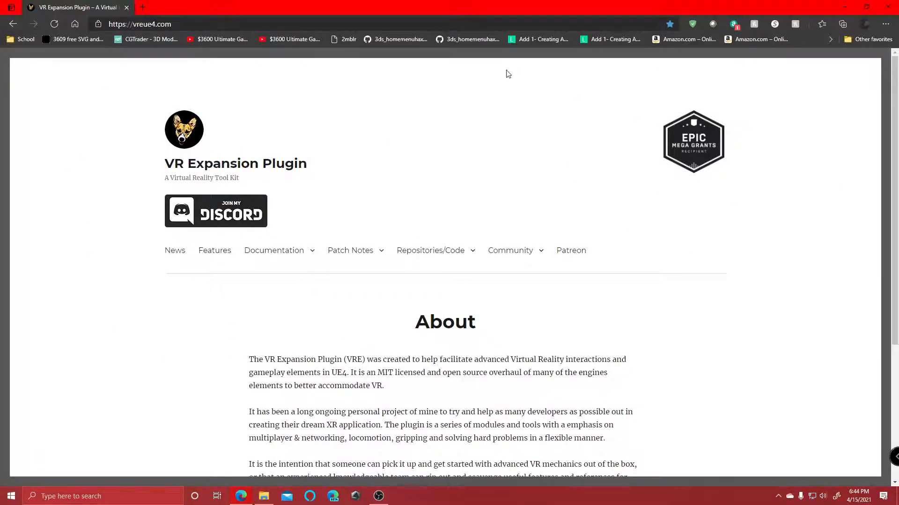
{"action": "scroll", "coordinate": [152, 308], "scroll_direction": "down", "scroll_amount": 4}
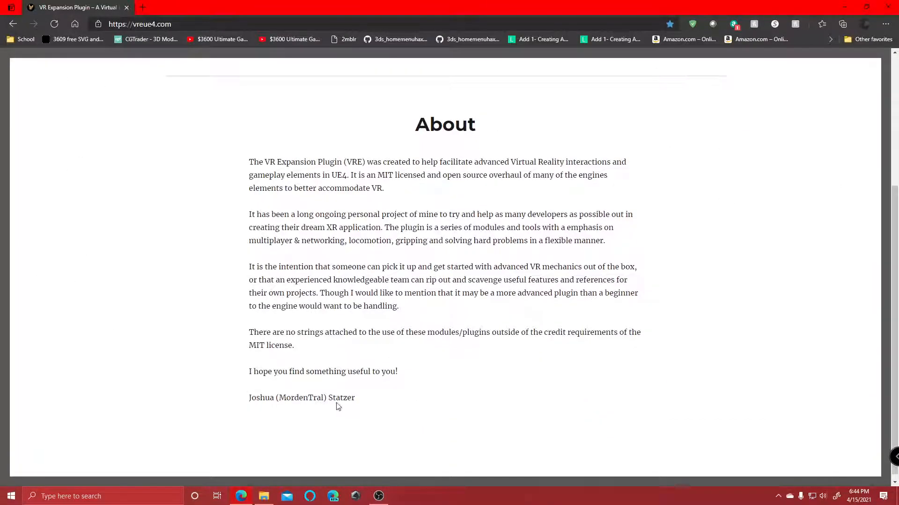
{"action": "scroll", "coordinate": [389, 330], "scroll_direction": "up", "scroll_amount": 4}
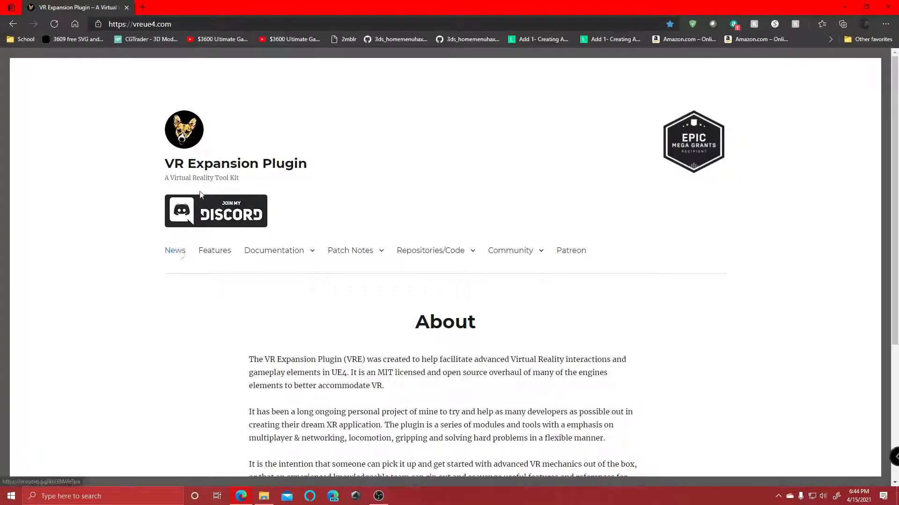
{"action": "left_click_drag", "start_coordinate": [159, 163], "coordinate": [331, 160]}
{"action": "left_click", "coordinate": [341, 169]}
Open the Main Plugin Repository from the plugin website and review the README's installation options
{"action": "mouse_move", "coordinate": [427, 251]}
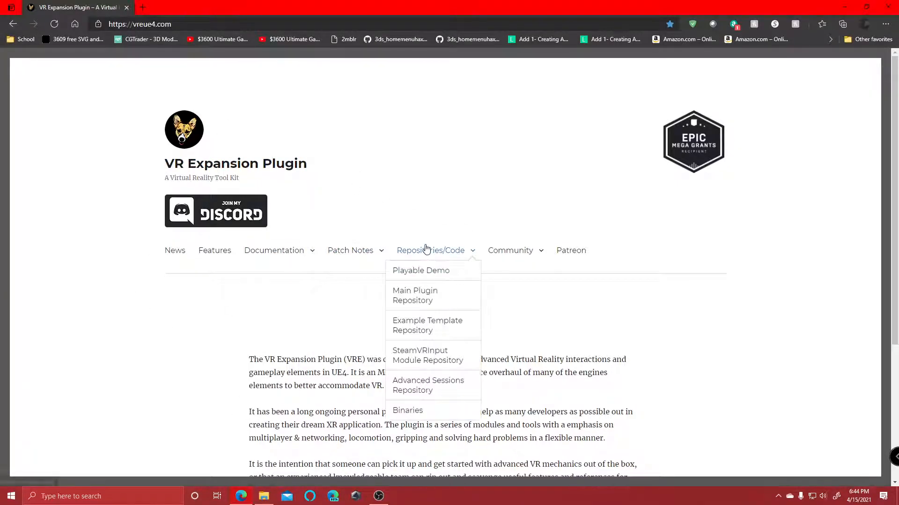
{"action": "left_click", "coordinate": [416, 296]}
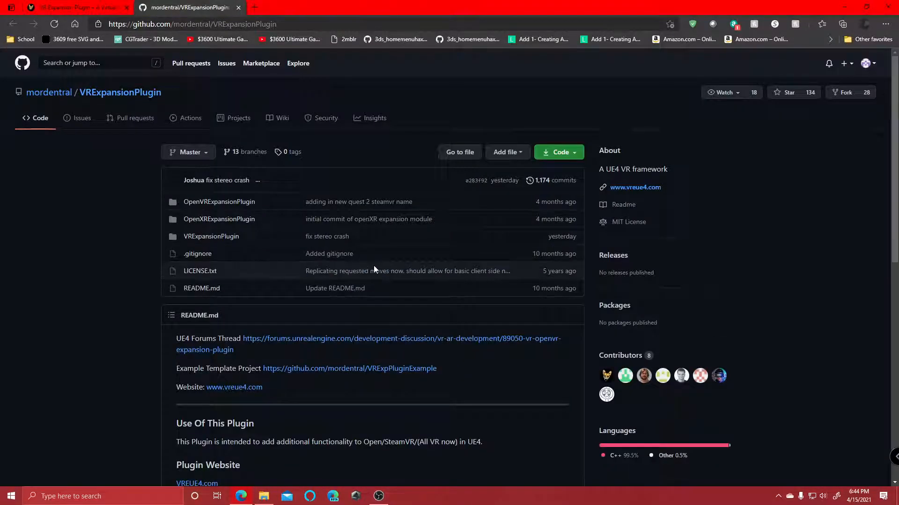
{"action": "scroll", "coordinate": [374, 269], "scroll_direction": "down", "scroll_amount": 4}
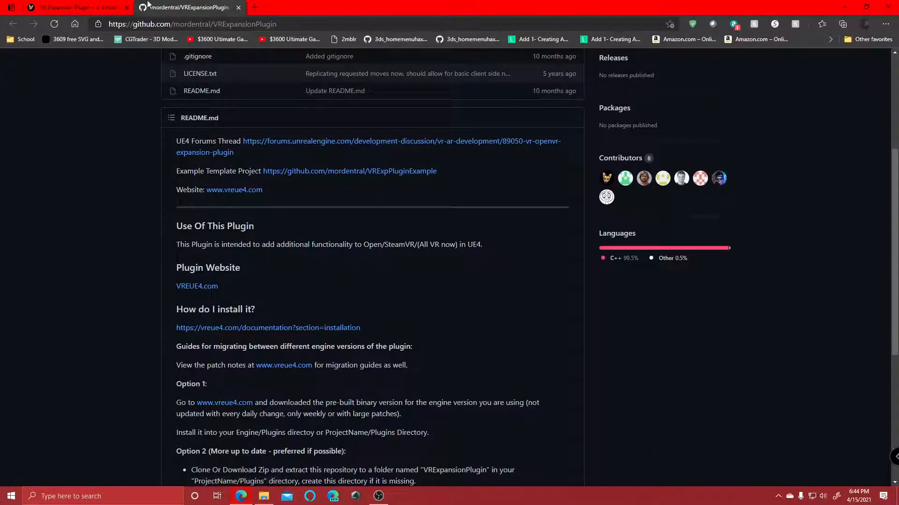
{"action": "scroll", "coordinate": [173, 232], "scroll_direction": "down", "scroll_amount": 4}
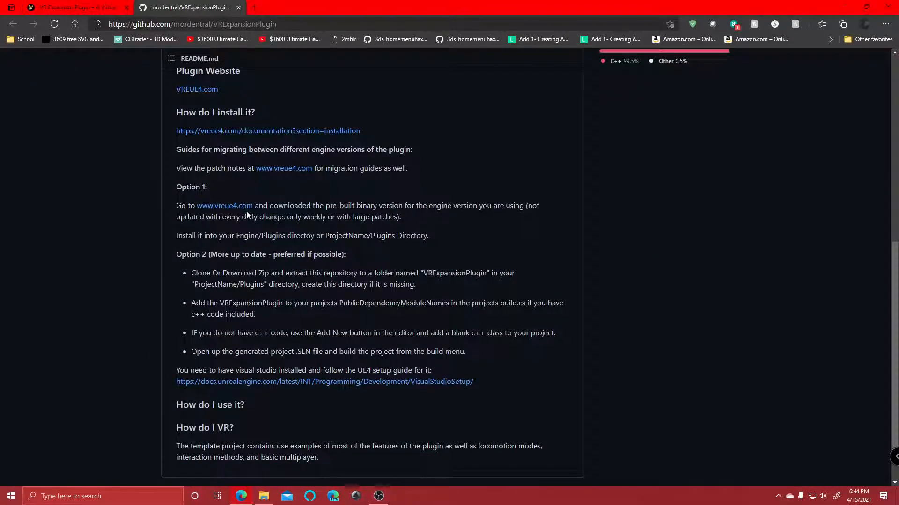
{"action": "scroll", "coordinate": [305, 398], "scroll_direction": "up", "scroll_amount": 8}
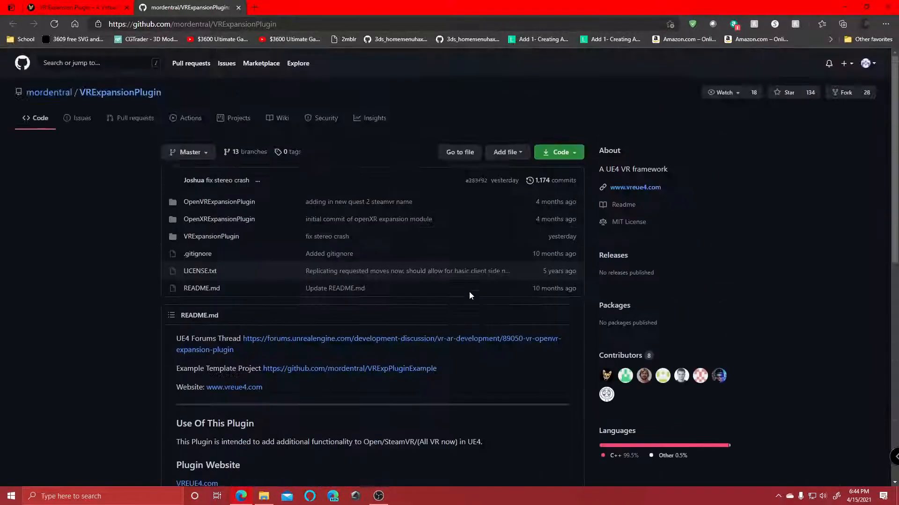
{"action": "scroll", "coordinate": [300, 407], "scroll_direction": "down", "scroll_amount": 8}
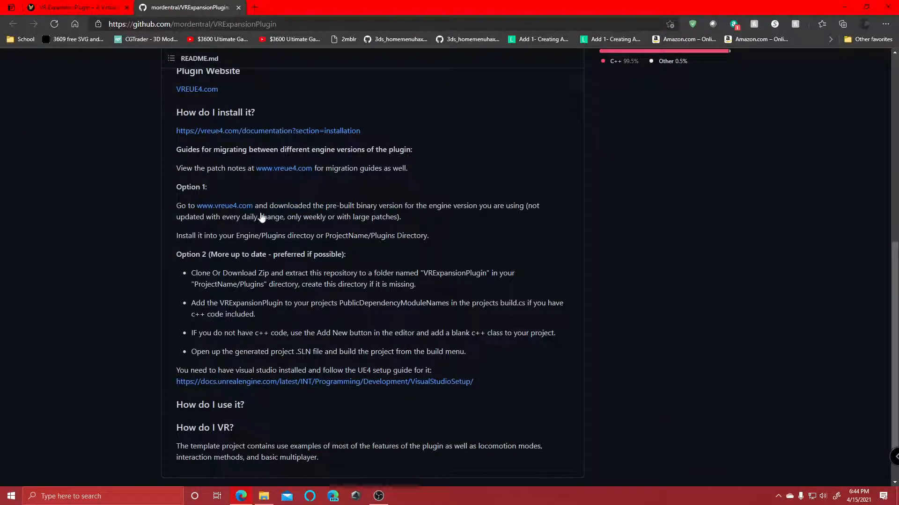
{"action": "scroll", "coordinate": [474, 137], "scroll_direction": "up", "scroll_amount": 8}
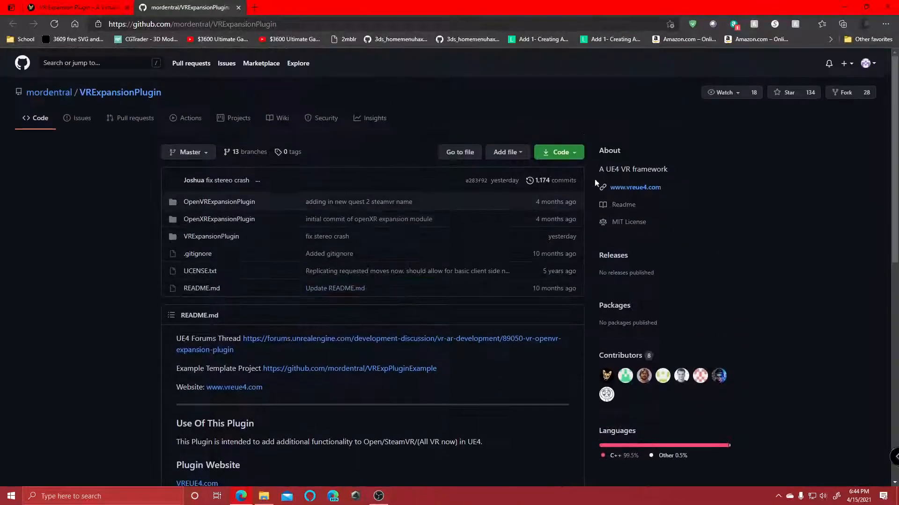
{"action": "scroll", "coordinate": [380, 347], "scroll_direction": "down", "scroll_amount": 4}
{"action": "scroll", "coordinate": [381, 353], "scroll_direction": "up", "scroll_amount": 4}
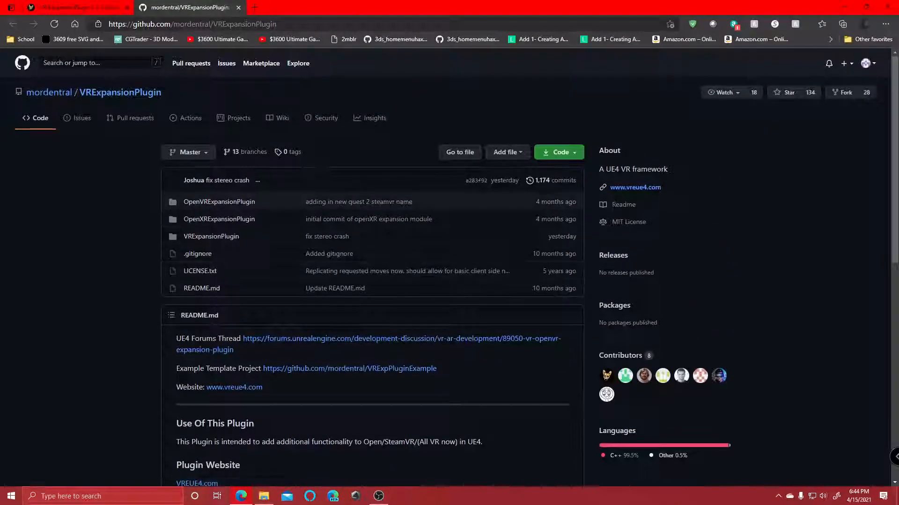
Download the VRExpansionPlugin repository as a ZIP and open the extraction options for the downloaded archive in WinRAR
{"action": "left_click", "coordinate": [567, 155]}
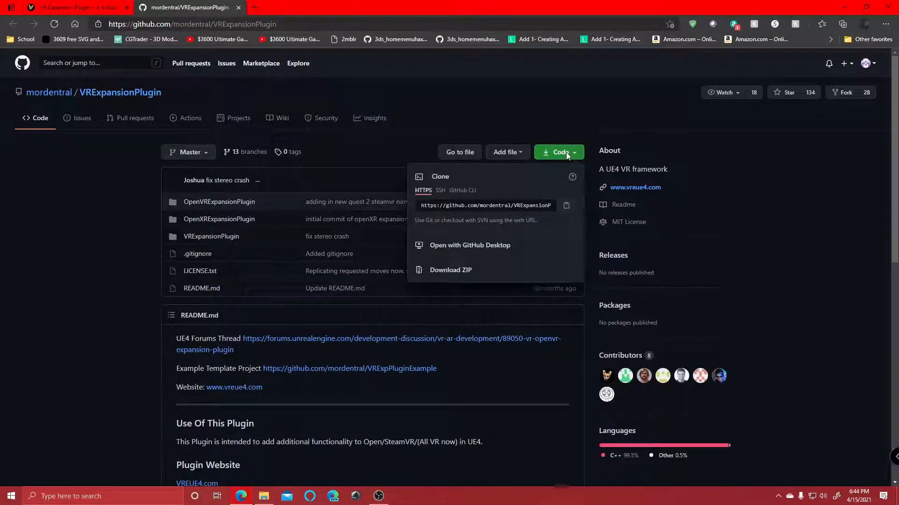
{"action": "left_click", "coordinate": [453, 271]}
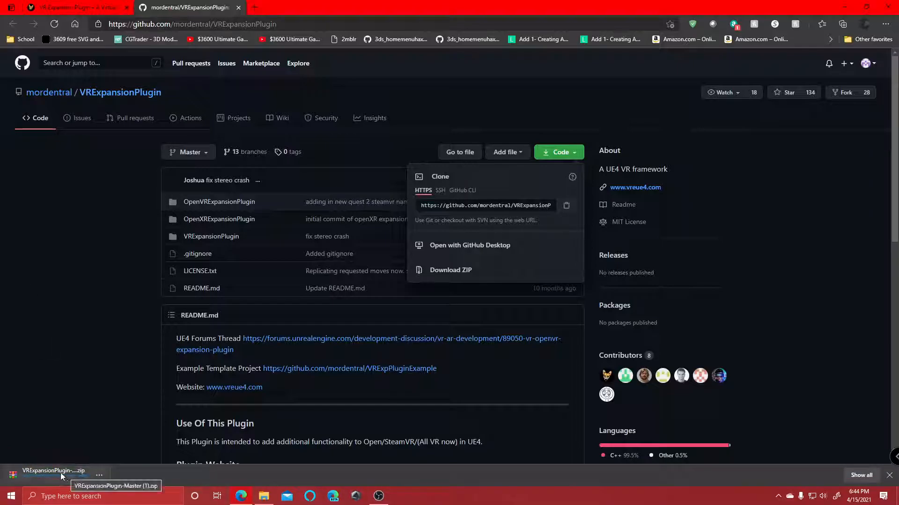
{"action": "left_click", "coordinate": [56, 473]}
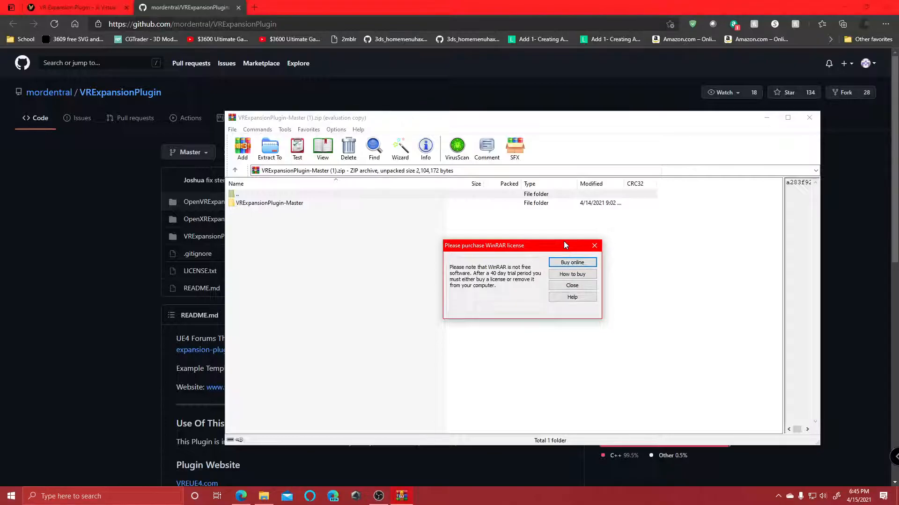
{"action": "left_click", "coordinate": [576, 285]}
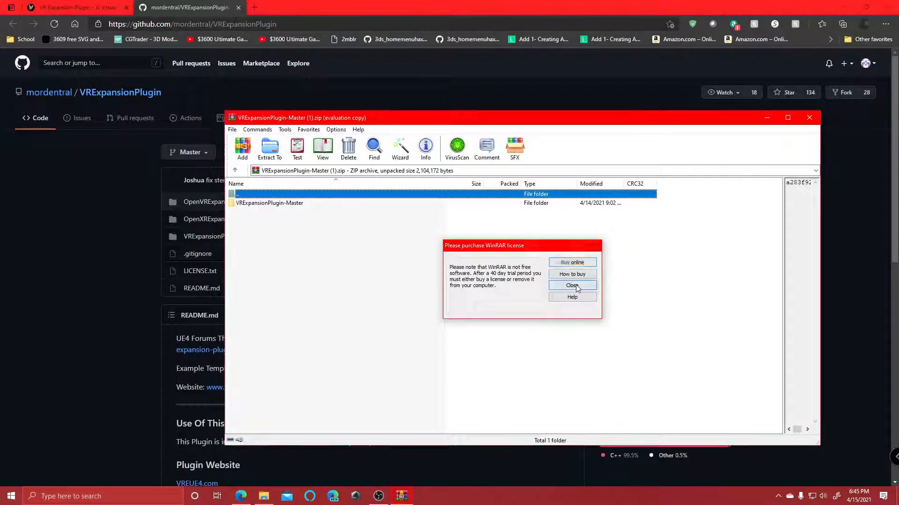
{"action": "left_click", "coordinate": [274, 147]}
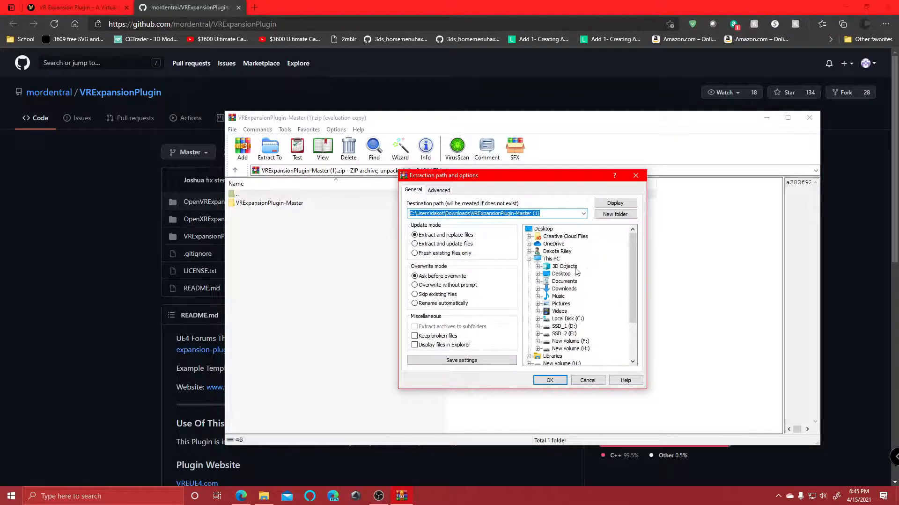
{"action": "scroll", "coordinate": [547, 300], "scroll_direction": "down", "scroll_amount": 2}
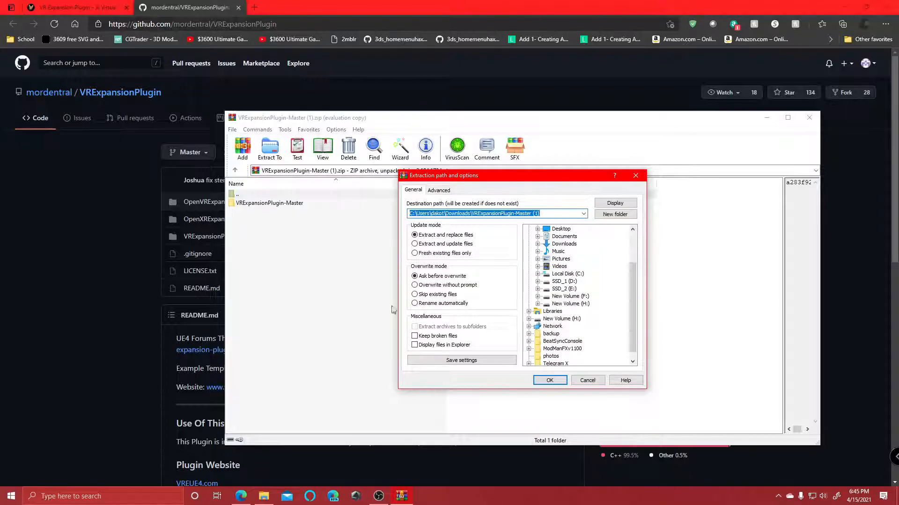
Return to the GitHub page and read README Option 2 for the required plugin folder name and directory
{"action": "scroll", "coordinate": [139, 311], "scroll_direction": "down", "scroll_amount": 3}
{"action": "scroll", "coordinate": [138, 337], "scroll_direction": "down", "scroll_amount": 2}
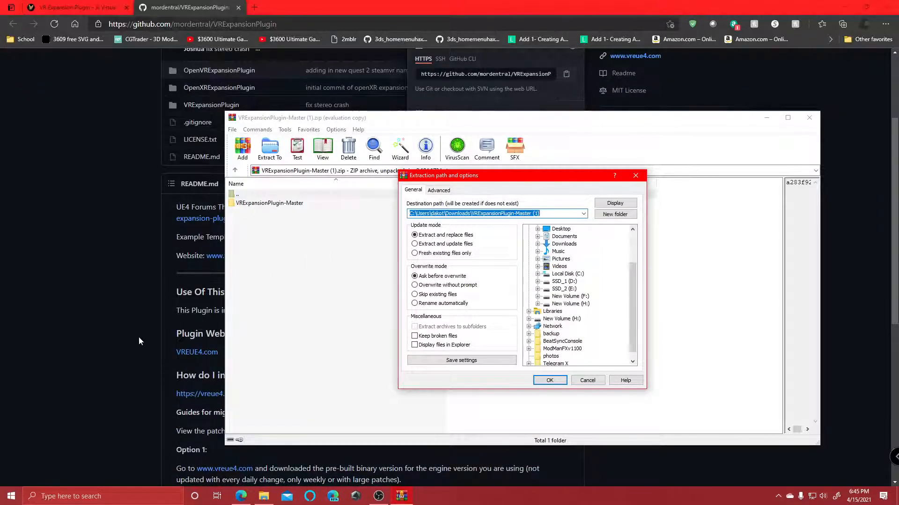
{"action": "left_click", "coordinate": [134, 339]}
{"action": "scroll", "coordinate": [133, 338], "scroll_direction": "down", "scroll_amount": 2}
{"action": "scroll", "coordinate": [251, 323], "scroll_direction": "down", "scroll_amount": 1}
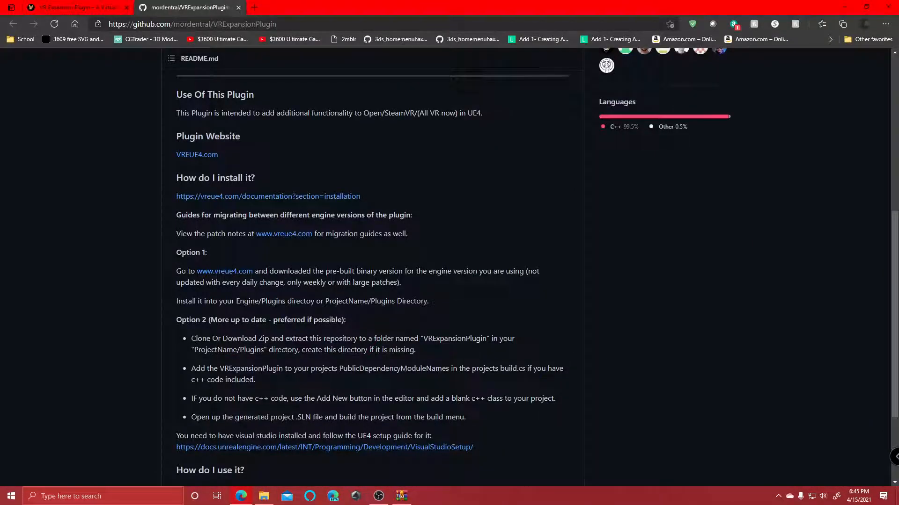
{"action": "left_click_drag", "start_coordinate": [330, 339], "coordinate": [482, 339]}
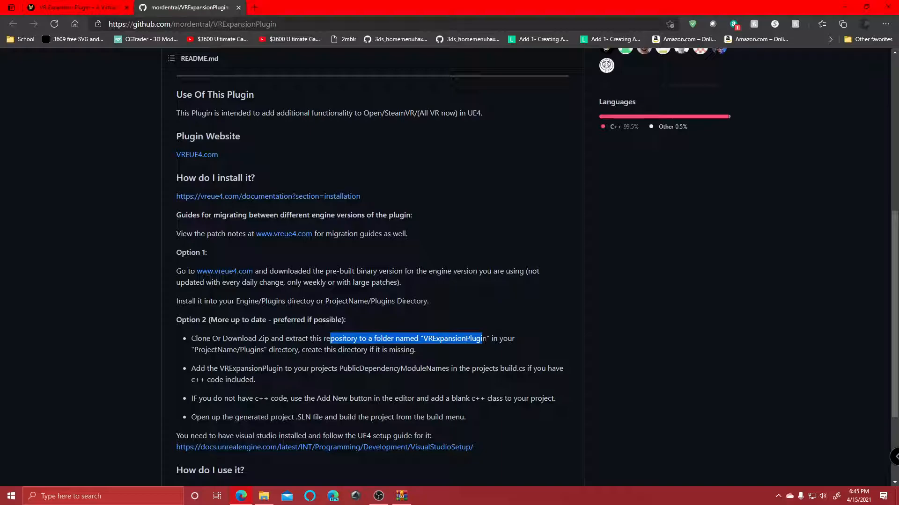
{"action": "left_click", "coordinate": [425, 346]}
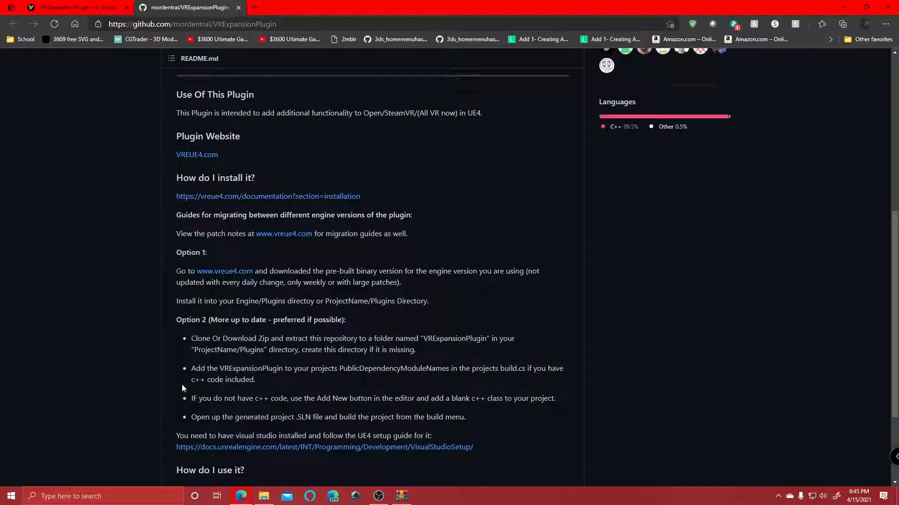
{"action": "left_click_drag", "start_coordinate": [195, 350], "coordinate": [217, 350]}
{"action": "left_click", "coordinate": [263, 352]}
Switch back to WinRAR, choose the SSD_2 (E:) drive as destination and expand Unreal Projects down to the VRSetupTutorial folders
{"action": "left_click", "coordinate": [401, 495]}
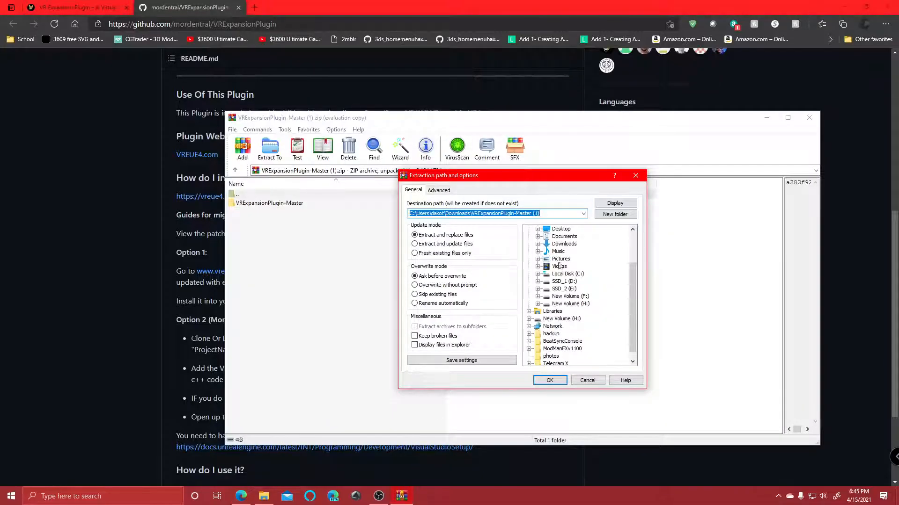
{"action": "left_click", "coordinate": [562, 289]}
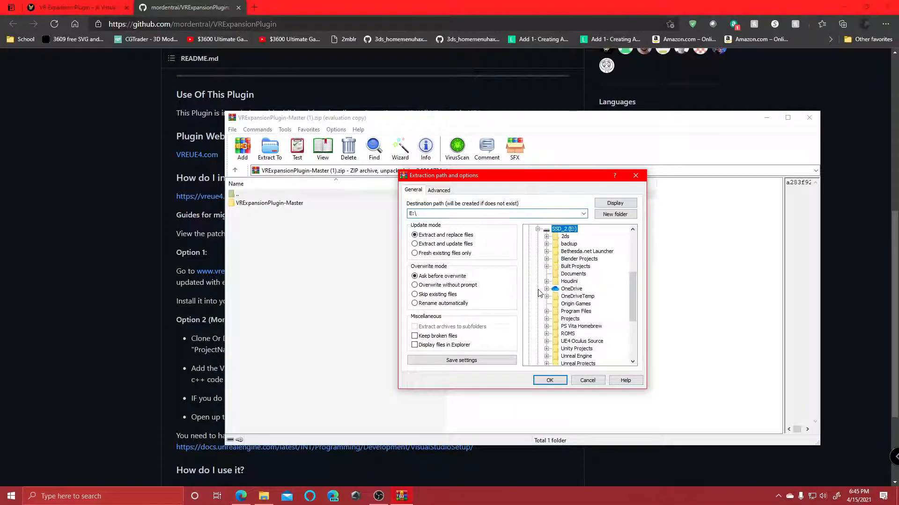
{"action": "scroll", "coordinate": [582, 323], "scroll_direction": "down", "scroll_amount": 2}
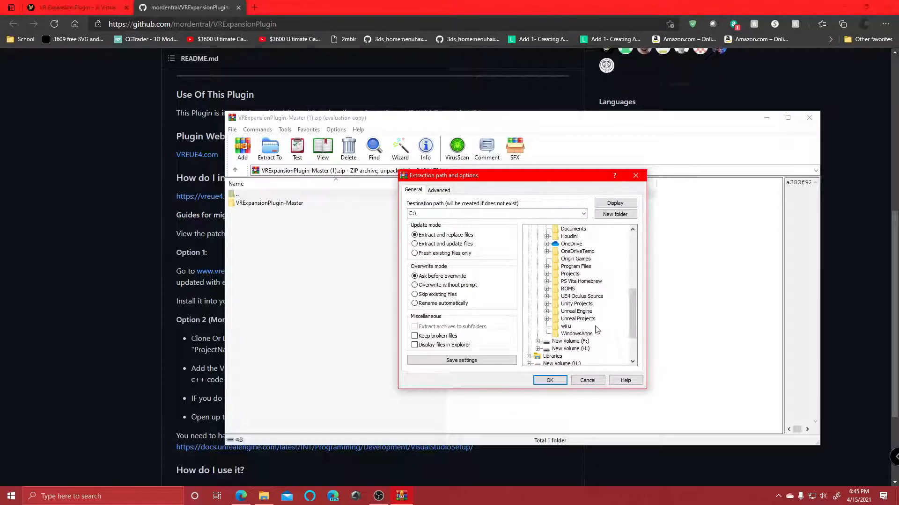
{"action": "left_click", "coordinate": [546, 319]}
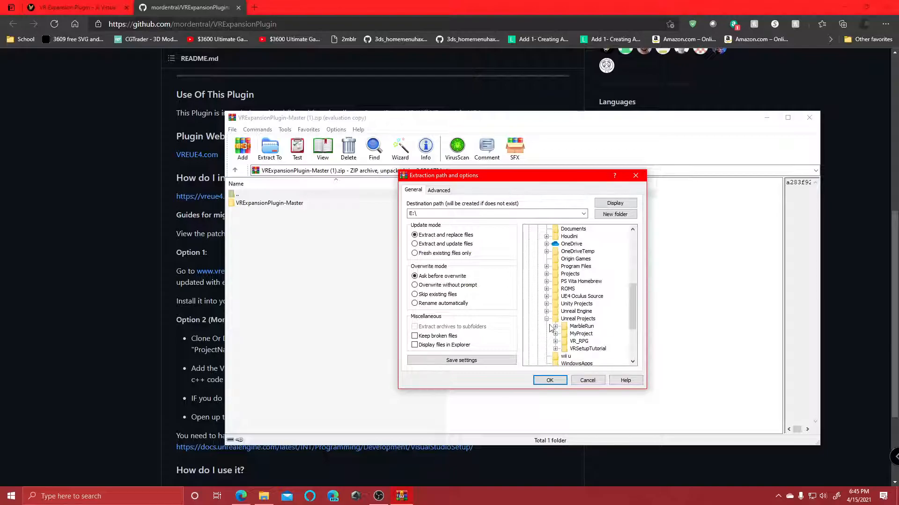
{"action": "left_click", "coordinate": [555, 349]}
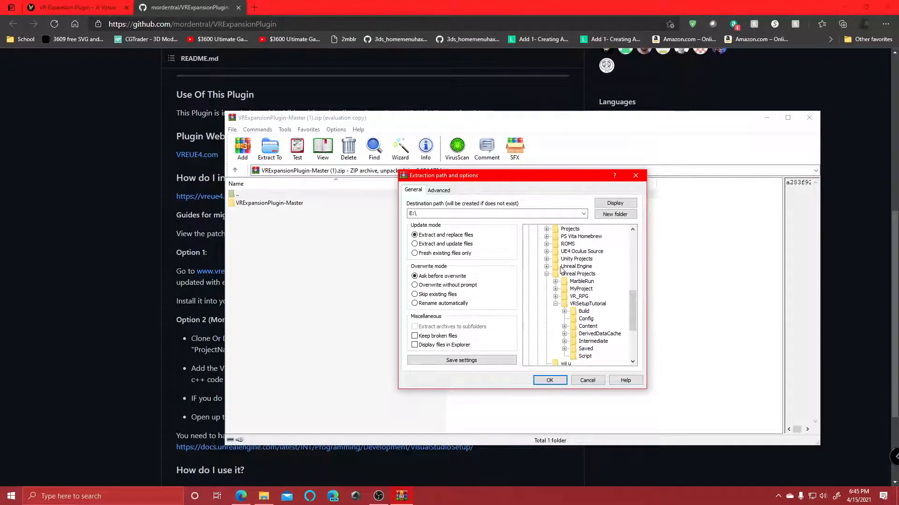
{"action": "scroll", "coordinate": [601, 268], "scroll_direction": "up", "scroll_amount": 6}
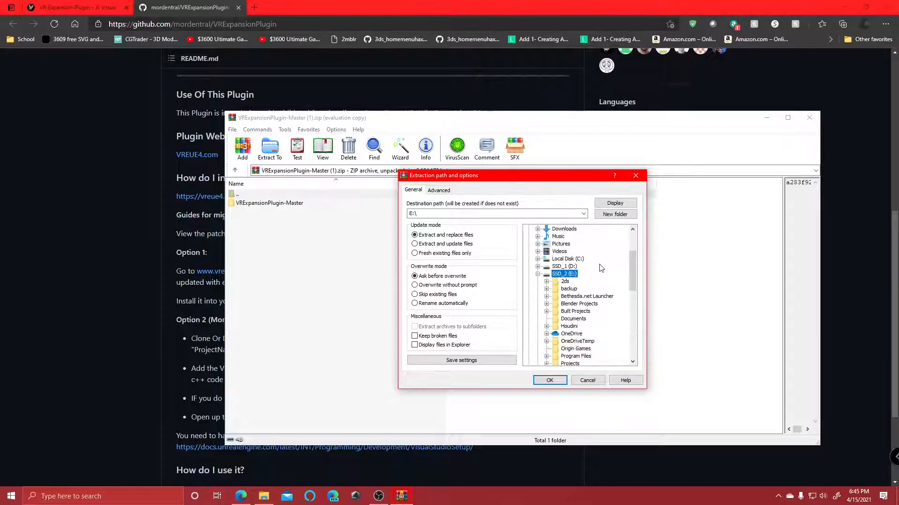
{"action": "scroll", "coordinate": [601, 268], "scroll_direction": "up", "scroll_amount": 3}
{"action": "scroll", "coordinate": [567, 300], "scroll_direction": "down", "scroll_amount": 7}
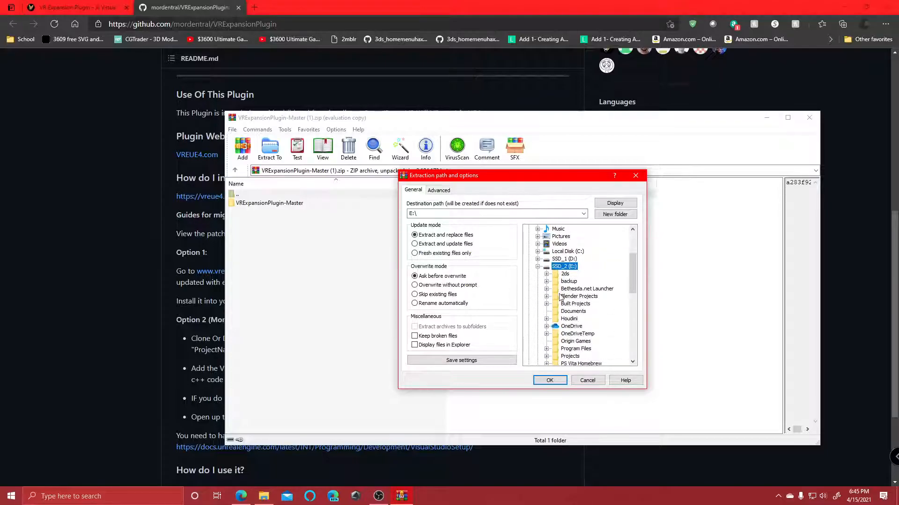
{"action": "scroll", "coordinate": [567, 299], "scroll_direction": "down", "scroll_amount": 4}
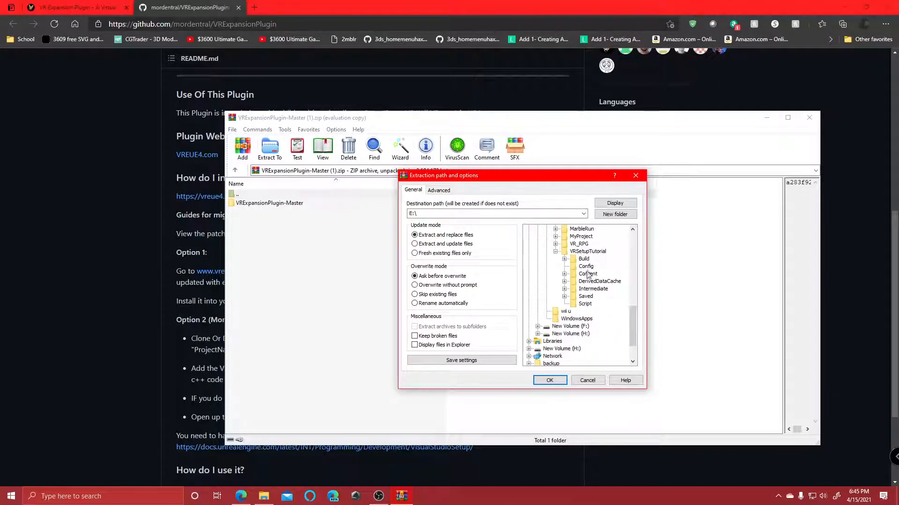
Try to create a new extraction folder for the plugin inside the VRSetupTutorial project
{"action": "left_click", "coordinate": [616, 214]}
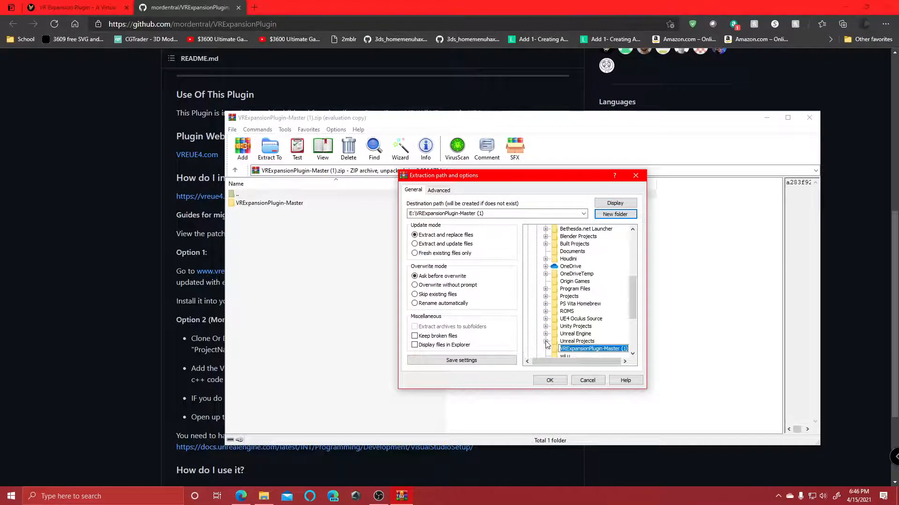
{"action": "scroll", "coordinate": [576, 337], "scroll_direction": "down", "scroll_amount": 2}
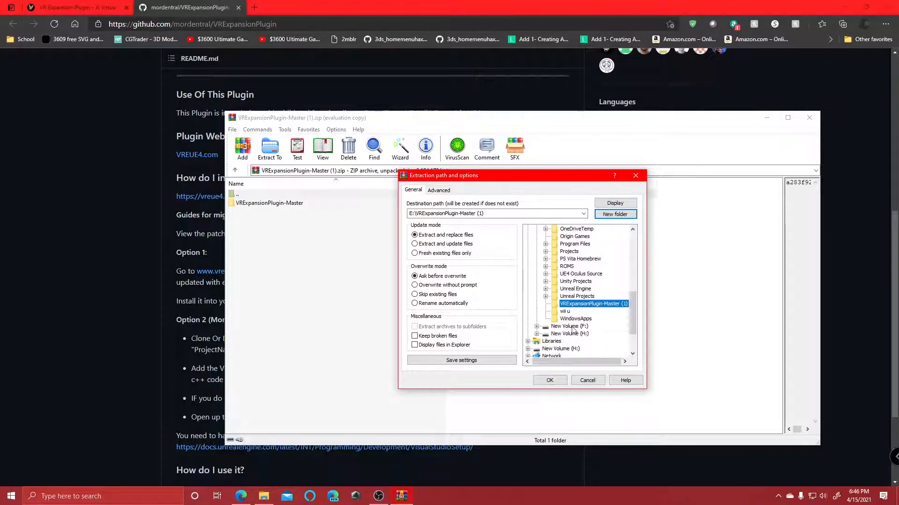
{"action": "left_click", "coordinate": [545, 297]}
{"action": "left_click", "coordinate": [554, 327]}
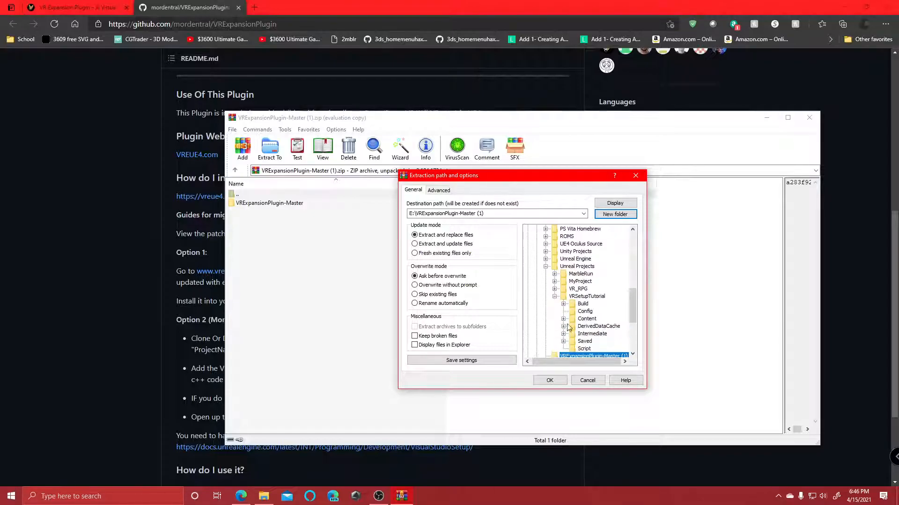
{"action": "left_click", "coordinate": [614, 214]}
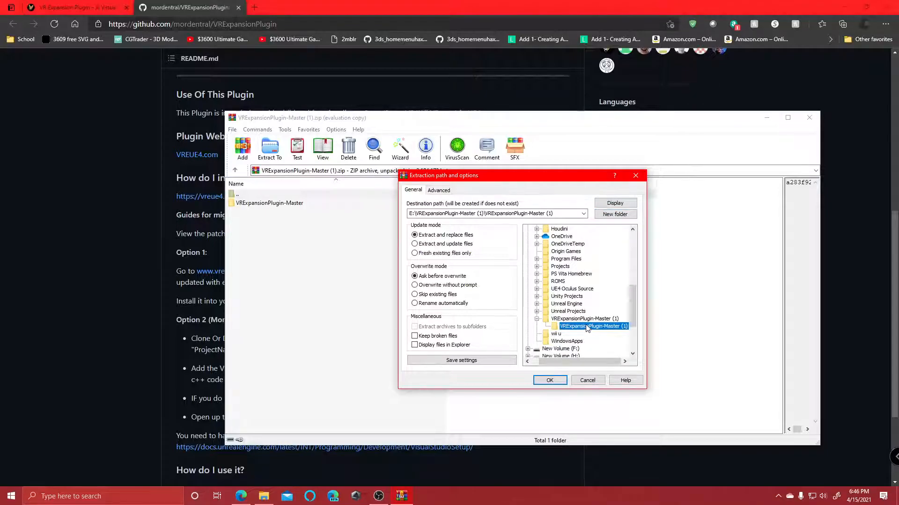
Set the extraction destination to VRSetupTutorial under E:\Unreal Projects and create a new folder inside it
{"action": "left_click", "coordinate": [580, 312]}
{"action": "left_click", "coordinate": [537, 311]}
{"action": "left_click", "coordinate": [546, 341]}
{"action": "scroll", "coordinate": [574, 285], "scroll_direction": "down", "scroll_amount": 4}
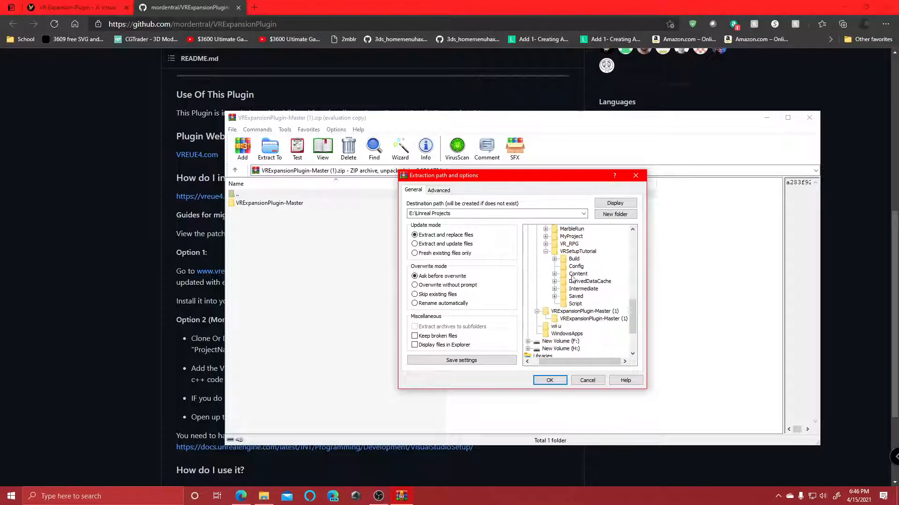
{"action": "left_click", "coordinate": [578, 252]}
{"action": "left_click", "coordinate": [620, 214]}
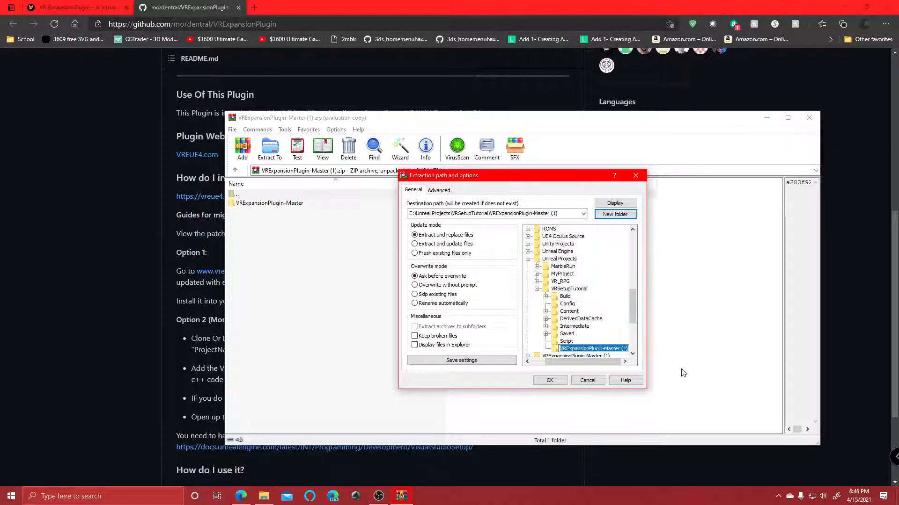
Name the new folder Plugins, extract the plugin archive into it and close the archive window
{"action": "type", "text": "PL"}
{"action": "key", "text": "BackSpace"}
{"action": "type", "text": "lugins"}
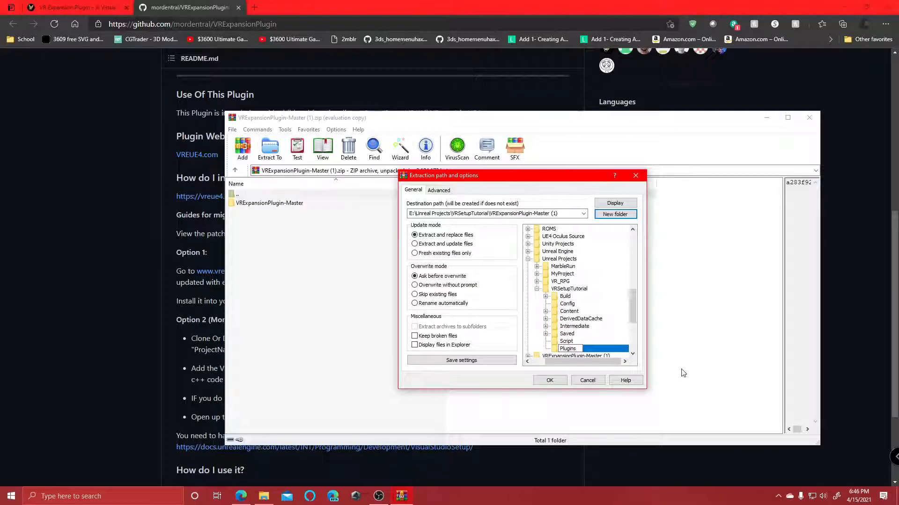
{"action": "key", "text": "Return"}
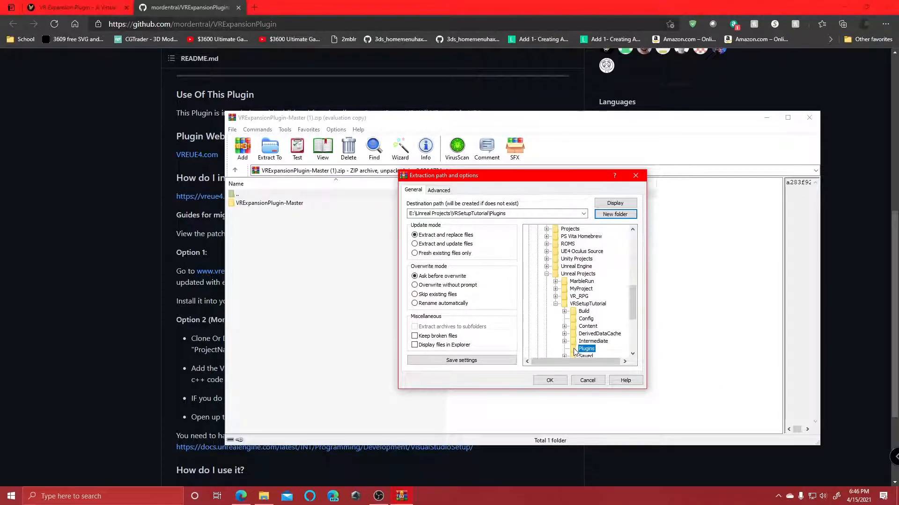
{"action": "scroll", "coordinate": [581, 270], "scroll_direction": "down", "scroll_amount": 1}
{"action": "left_click", "coordinate": [548, 381]}
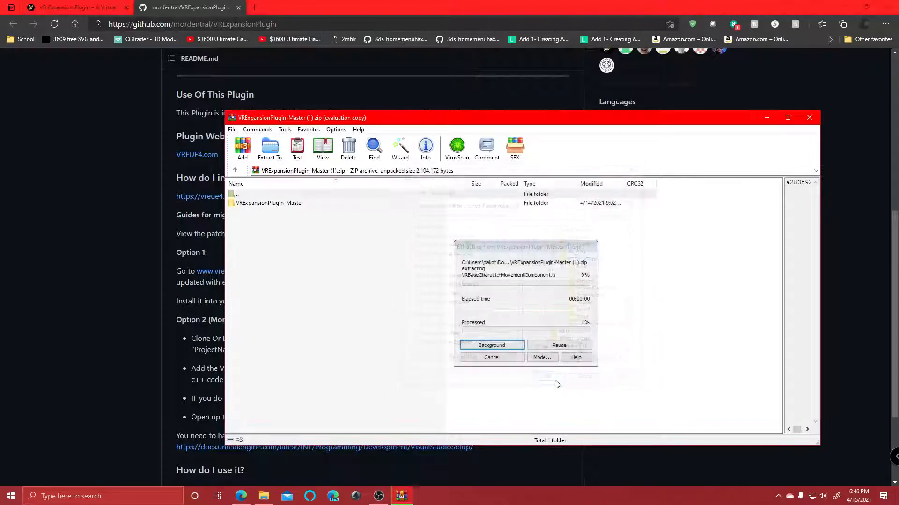
{"action": "left_click", "coordinate": [809, 118]}
In File Explorer, open the Plugins folder of VRSetupTutorial under Unreal Projects on SSD_2 (E:)
{"action": "left_click", "coordinate": [263, 497]}
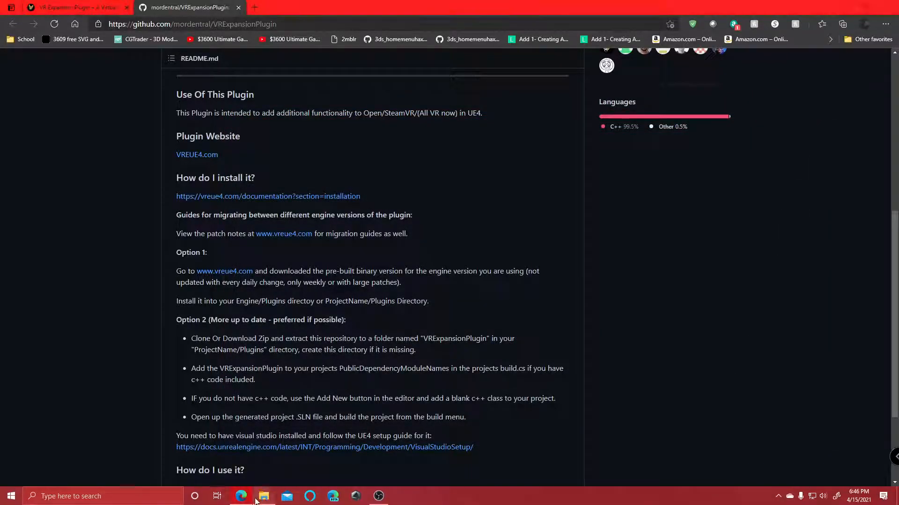
{"action": "double_click", "coordinate": [530, 323]}
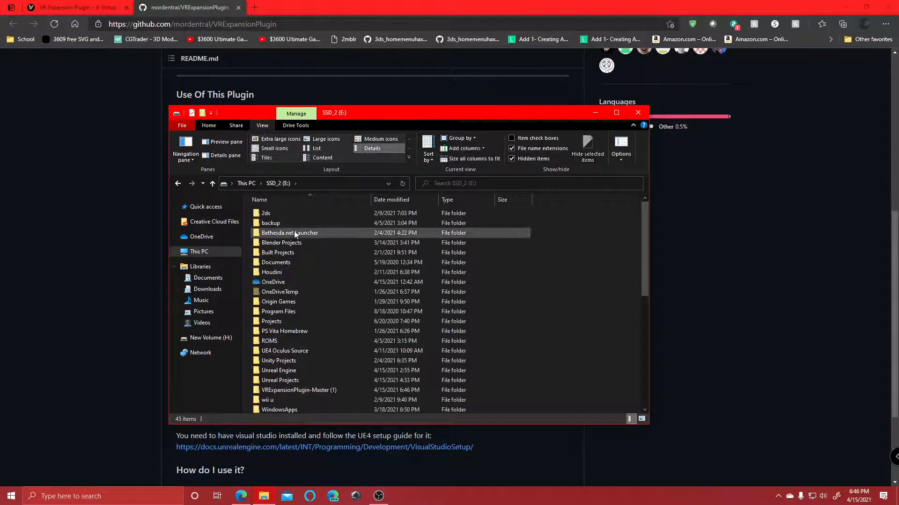
{"action": "scroll", "coordinate": [296, 290], "scroll_direction": "down", "scroll_amount": 3}
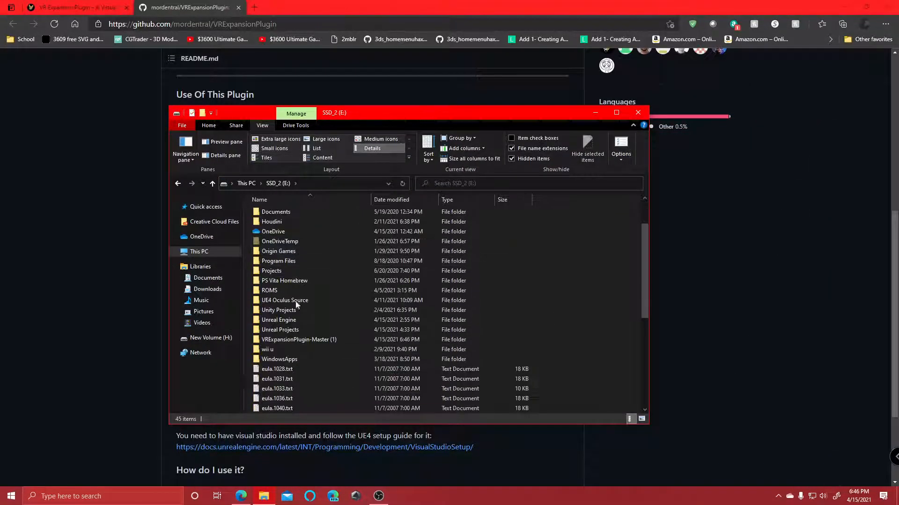
{"action": "double_click", "coordinate": [293, 328]}
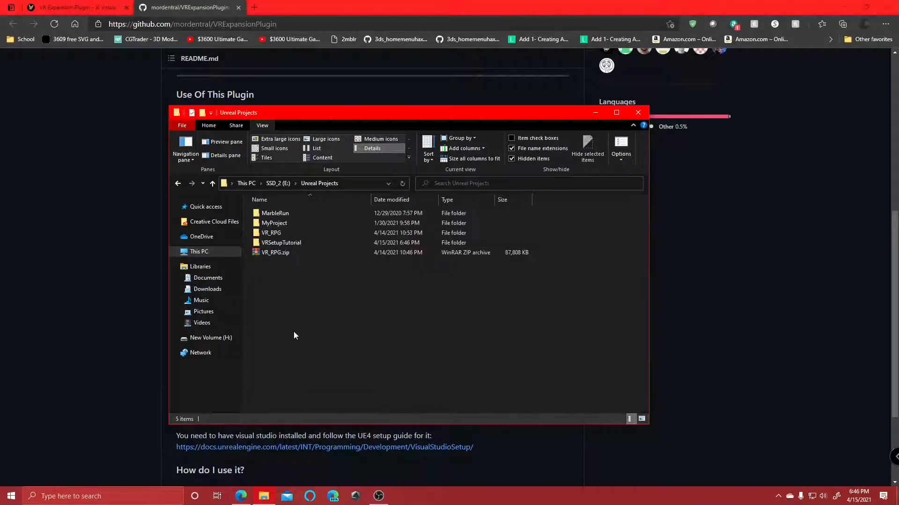
{"action": "double_click", "coordinate": [283, 244]}
{"action": "double_click", "coordinate": [281, 262]}
Rename the extracted plugin folder inside Plugins to VRExpansionPlugin
{"action": "left_click", "coordinate": [309, 214]}
{"action": "left_click", "coordinate": [331, 216]}
{"action": "left_click_drag", "start_coordinate": [331, 214], "coordinate": [312, 214]}
{"action": "key", "text": "BackSpace"}
{"action": "key", "text": "BackSpace"}
{"action": "left_click", "coordinate": [378, 297]}
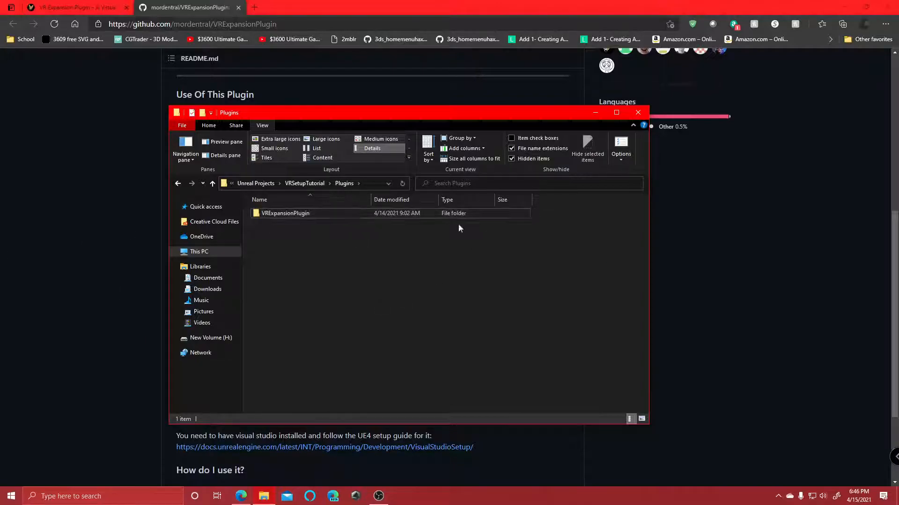
Return to the GitHub page and read the README Option 2 instructions about PublicDependencyModuleNames, build.cs and included C++ code
{"action": "left_click", "coordinate": [69, 217]}
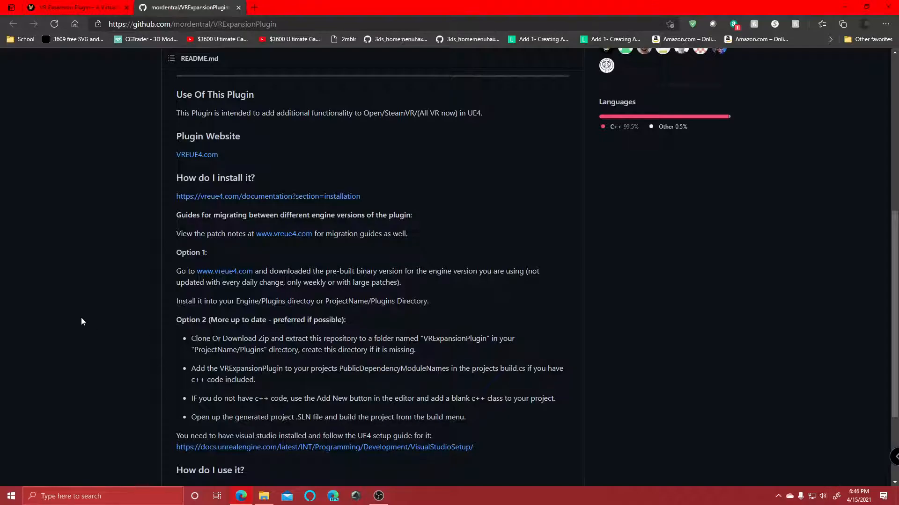
{"action": "left_click_drag", "start_coordinate": [195, 379], "coordinate": [258, 378]}
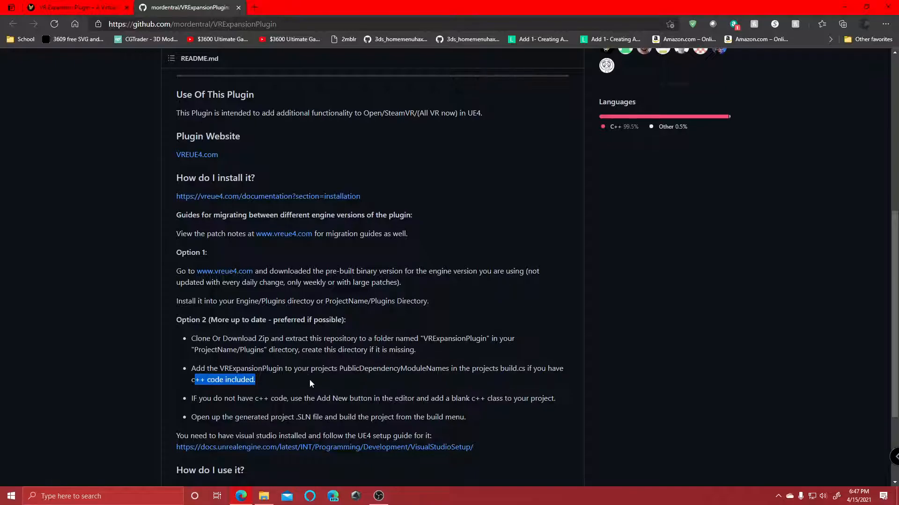
{"action": "left_click_drag", "start_coordinate": [359, 369], "coordinate": [400, 369]}
{"action": "left_click_drag", "start_coordinate": [432, 369], "coordinate": [533, 369]}
{"action": "left_click", "coordinate": [541, 381]}
{"action": "left_click", "coordinate": [536, 375]}
{"action": "left_click_drag", "start_coordinate": [431, 369], "coordinate": [522, 369]}
{"action": "left_click", "coordinate": [532, 369]}
{"action": "left_click_drag", "start_coordinate": [226, 380], "coordinate": [256, 380]}
{"action": "left_click", "coordinate": [261, 380]}
{"action": "left_click", "coordinate": [257, 380]}
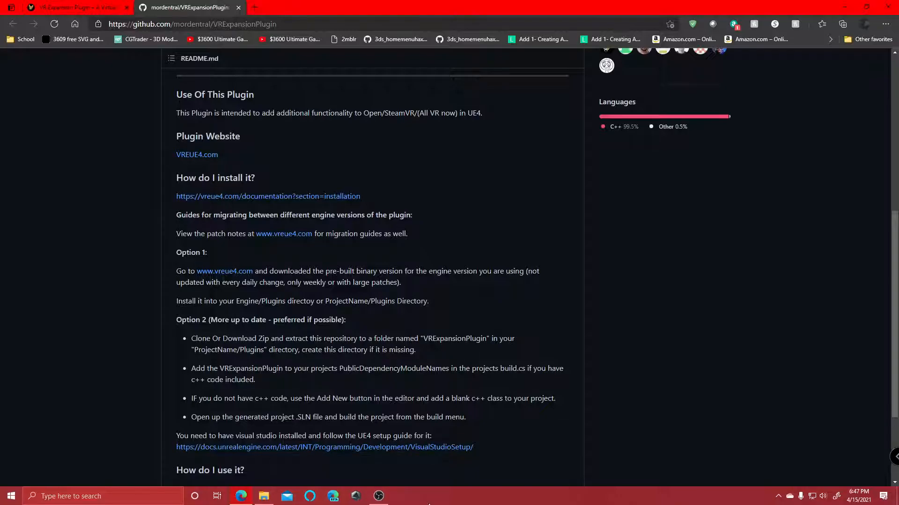
Find and open the Epic Games Launcher, and launch Unreal Engine 4.26.2 from it
{"action": "left_click", "coordinate": [11, 496]}
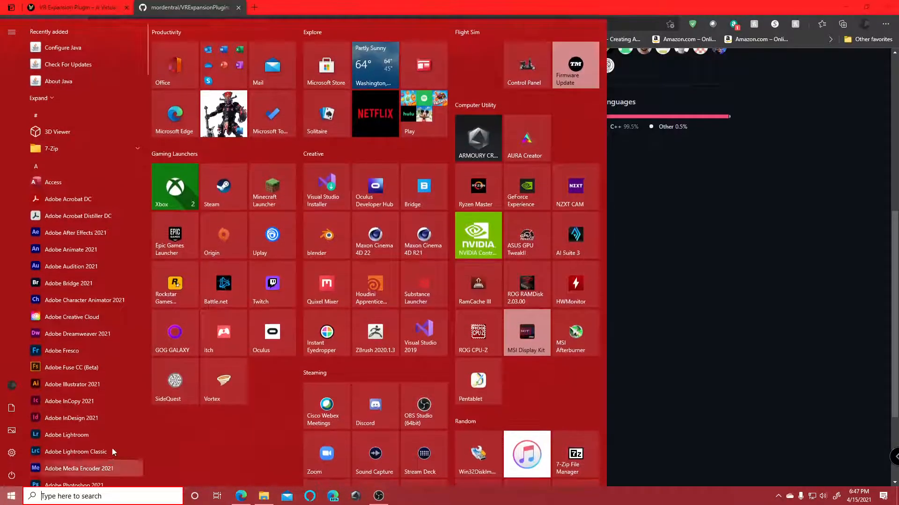
{"action": "type", "text": "epi"}
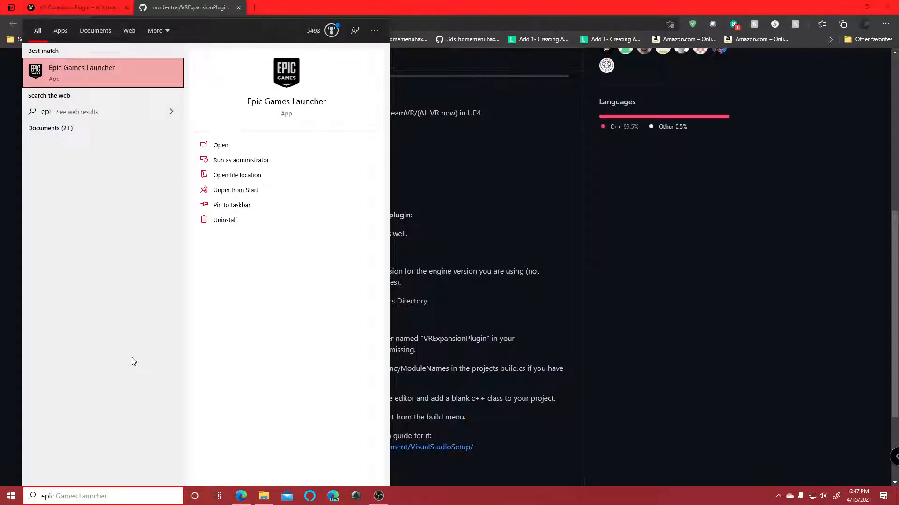
{"action": "left_click", "coordinate": [137, 69]}
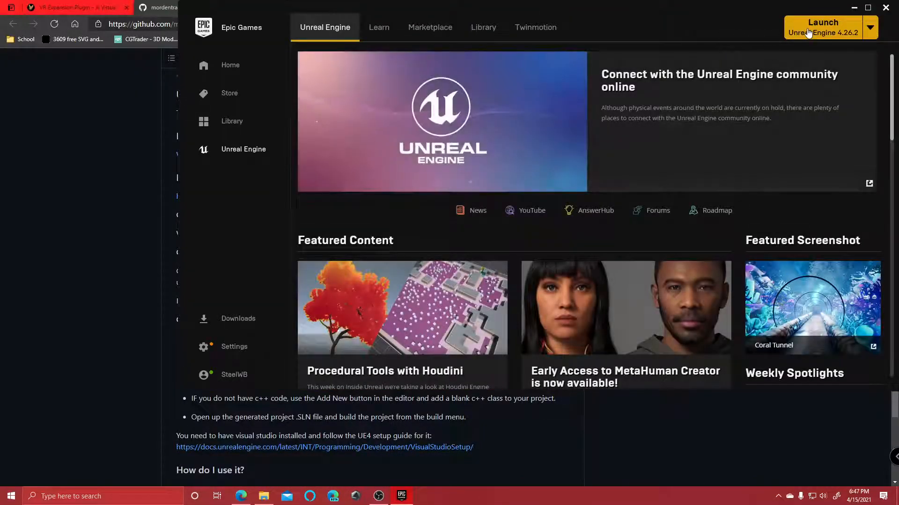
{"action": "left_click", "coordinate": [807, 29]}
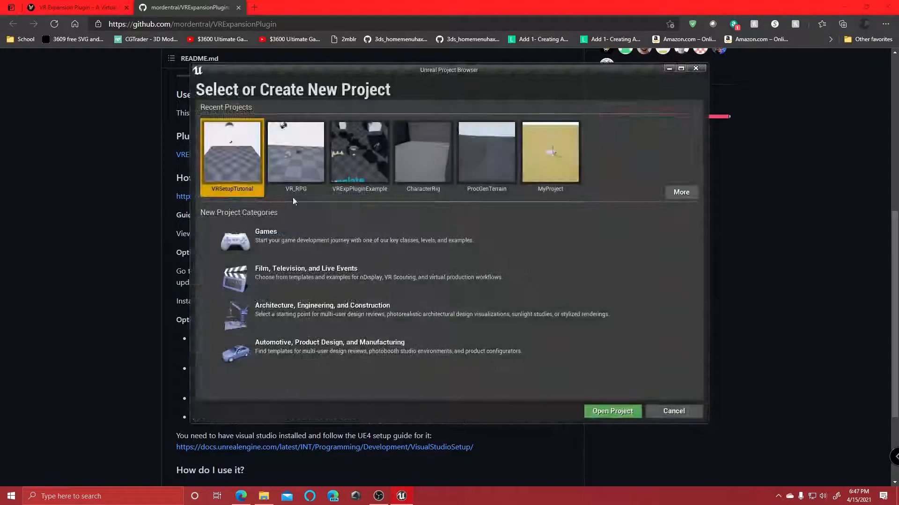
Open the VRSetupTutorial project and rebuild its missing OpenVRExpansionPlugin and VRExpansionPlugin modules, showing the build log
{"action": "left_click", "coordinate": [634, 413]}
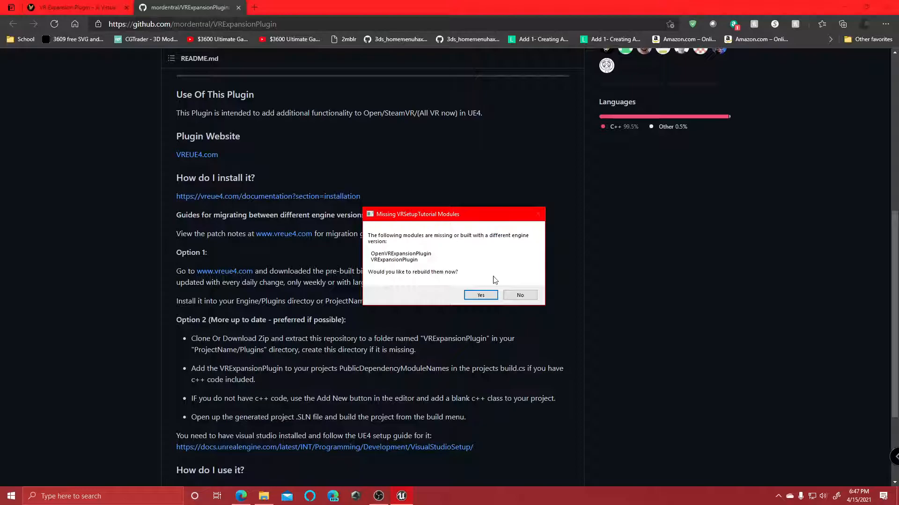
{"action": "left_click", "coordinate": [482, 296]}
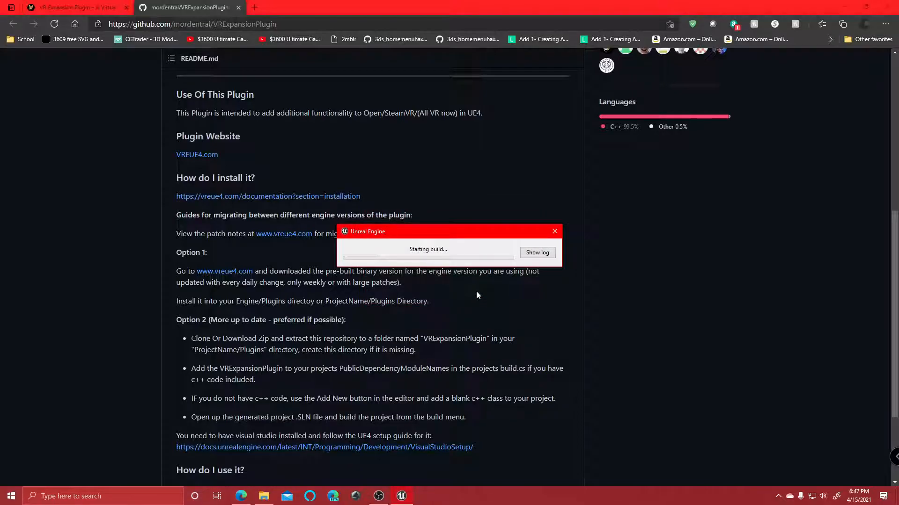
{"action": "left_click", "coordinate": [539, 253]}
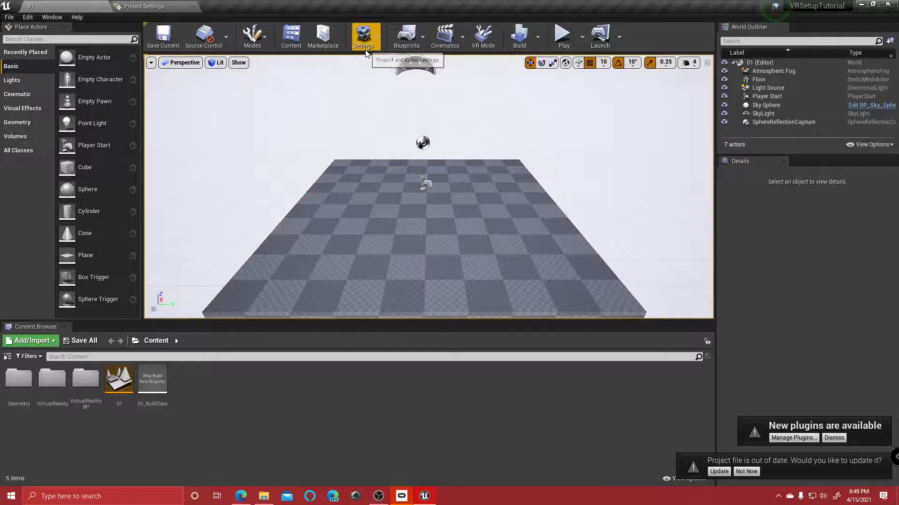
Open plugin management and disable OpenVRExpansionPlugin in the installed VRExpansion category
{"action": "left_click", "coordinate": [791, 439]}
{"action": "left_click", "coordinate": [54, 82]}
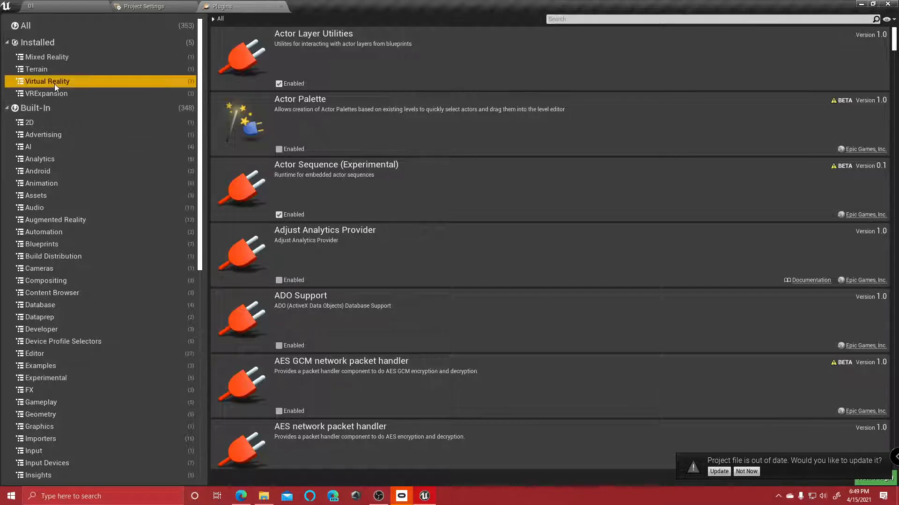
{"action": "left_click", "coordinate": [84, 94]}
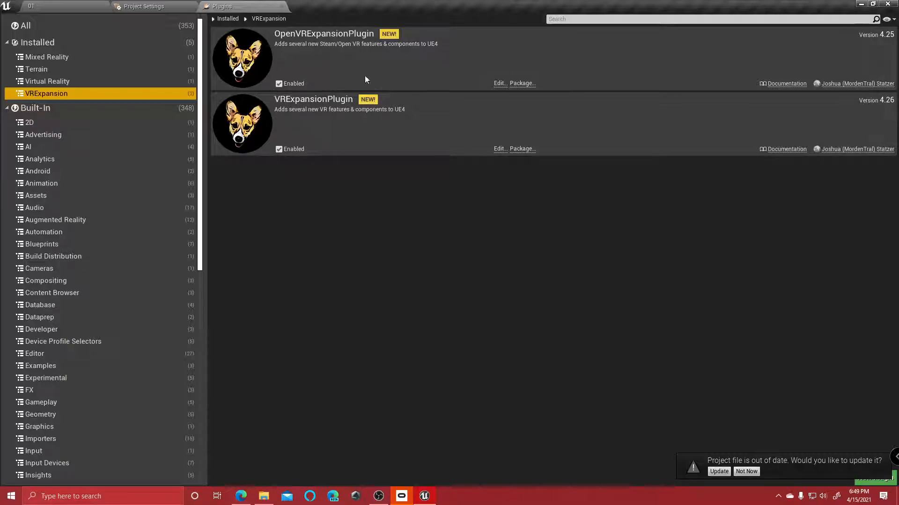
{"action": "left_click", "coordinate": [279, 84]}
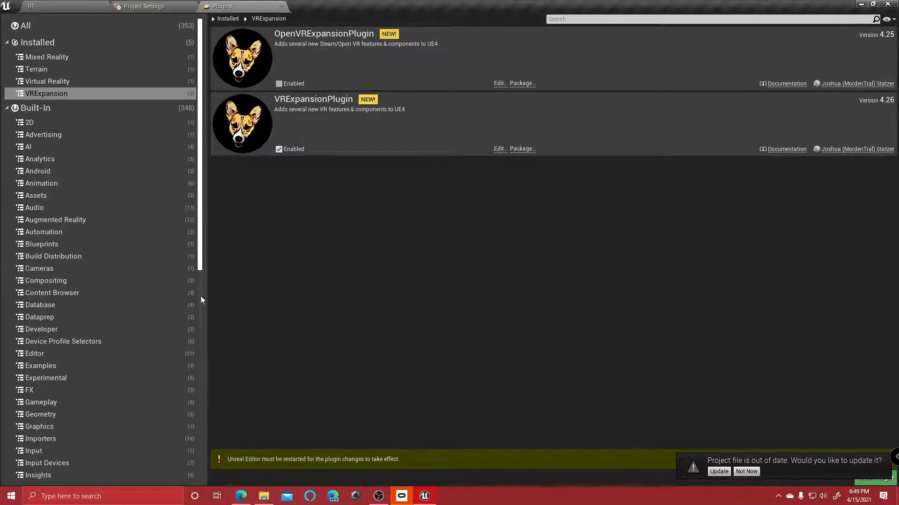
Check the installed Virtual Reality and VRExpansion plugins, update the out-of-date project file and restart the editor
{"action": "left_click", "coordinate": [149, 80]}
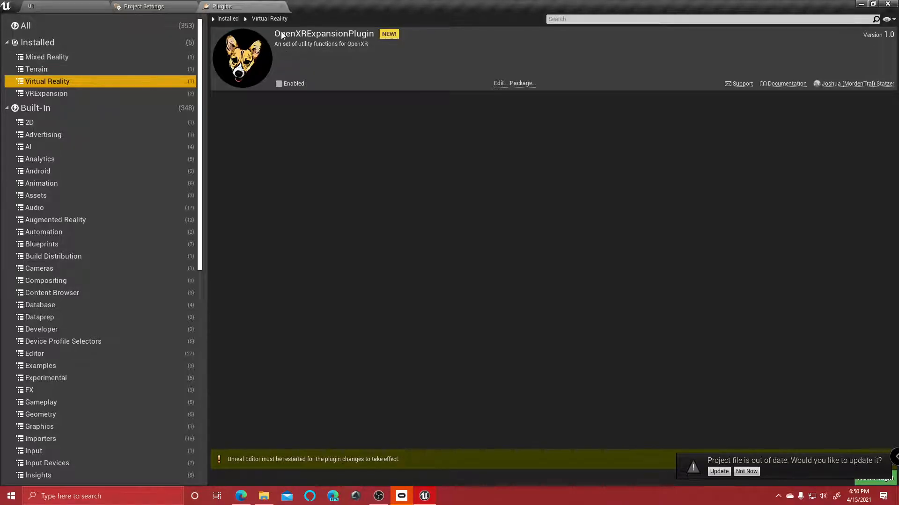
{"action": "left_click", "coordinate": [52, 94]}
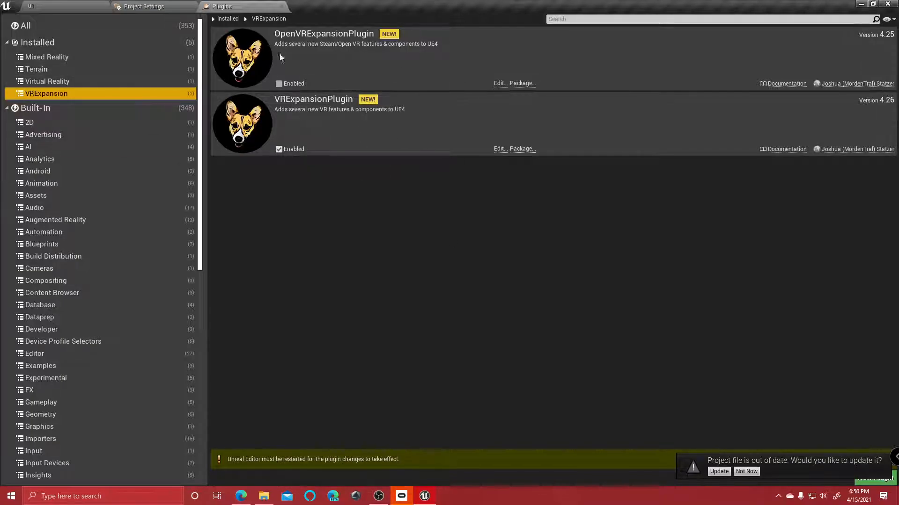
{"action": "left_click", "coordinate": [68, 82]}
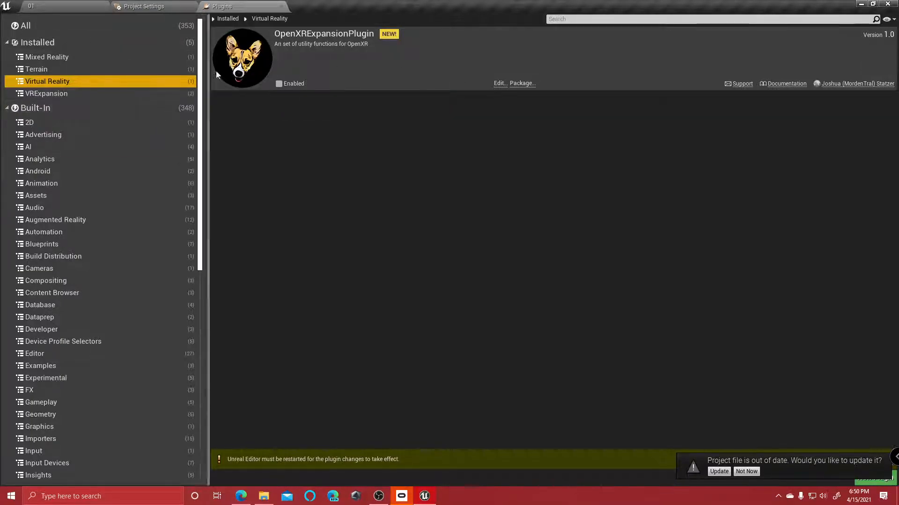
{"action": "left_click", "coordinate": [45, 92]}
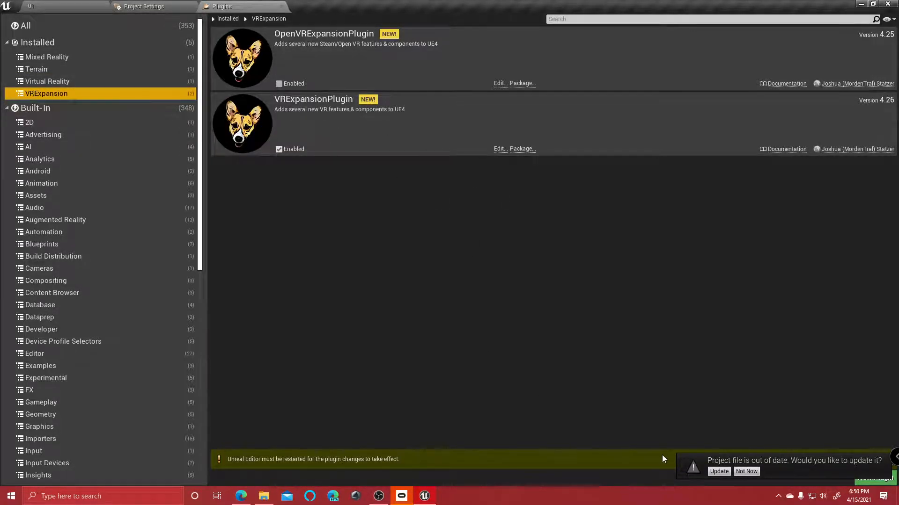
{"action": "left_click", "coordinate": [720, 472]}
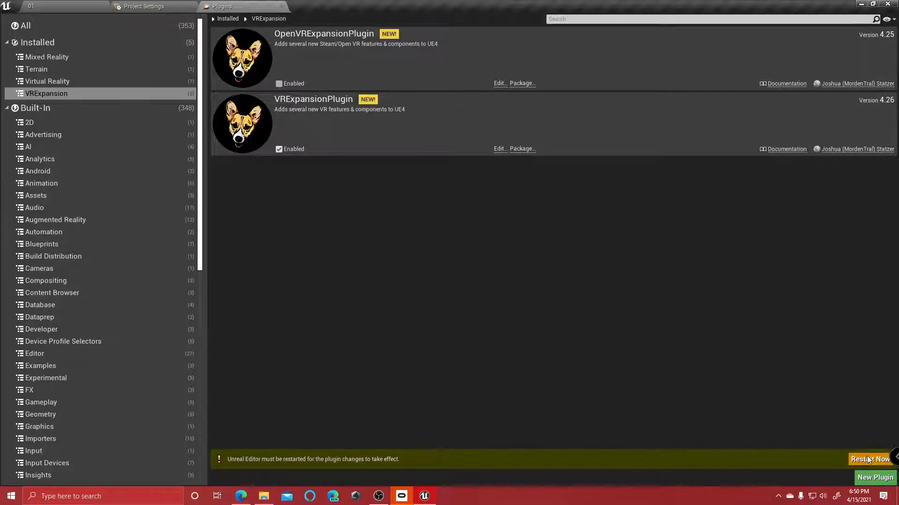
{"action": "left_click", "coordinate": [866, 458]}
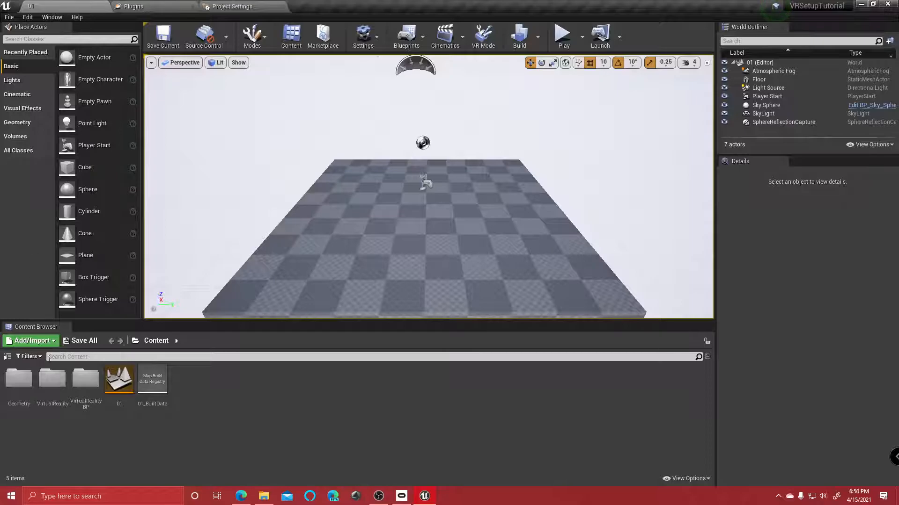
{"action": "left_click", "coordinate": [31, 341]}
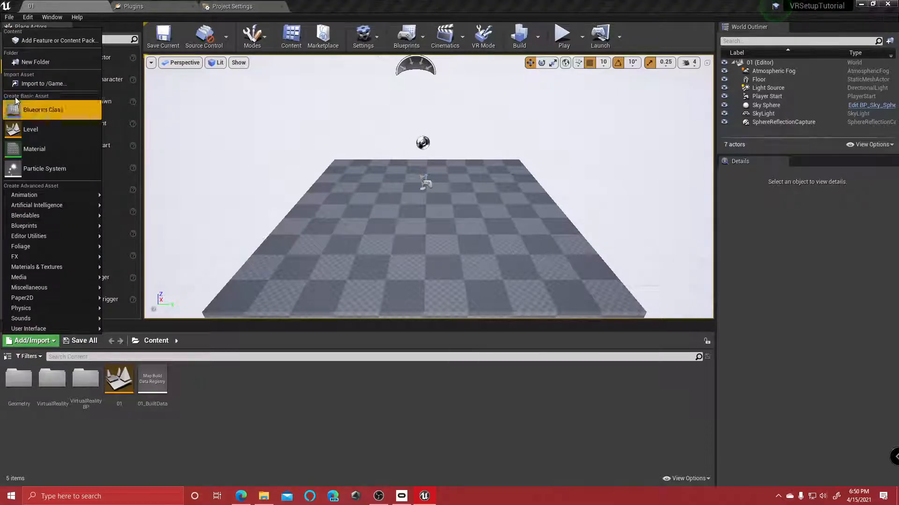
{"action": "mouse_move", "coordinate": [28, 194]}
{"action": "left_click", "coordinate": [307, 437]}
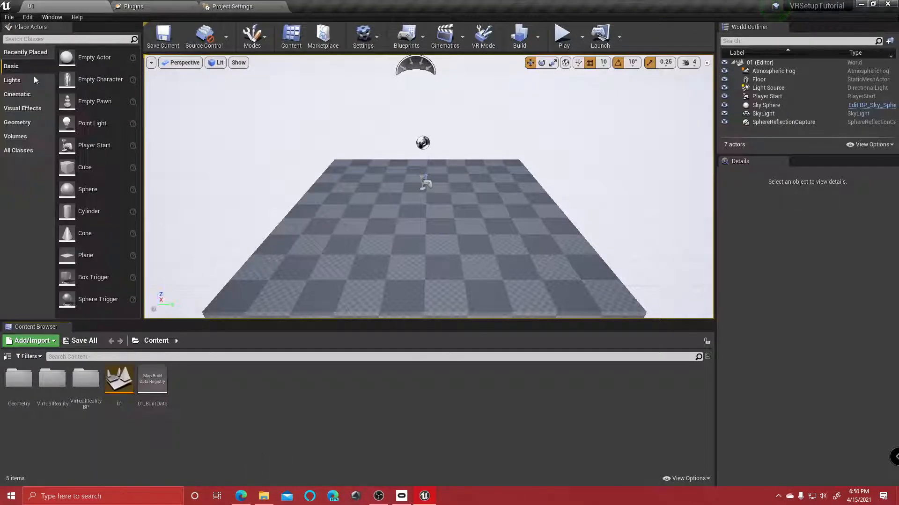
Create an empty C++ class named MyClass with parent class None in the VRSetupTutorial project, dismissing Visual Studio's Attach to Process dialog
{"action": "left_click", "coordinate": [8, 18]}
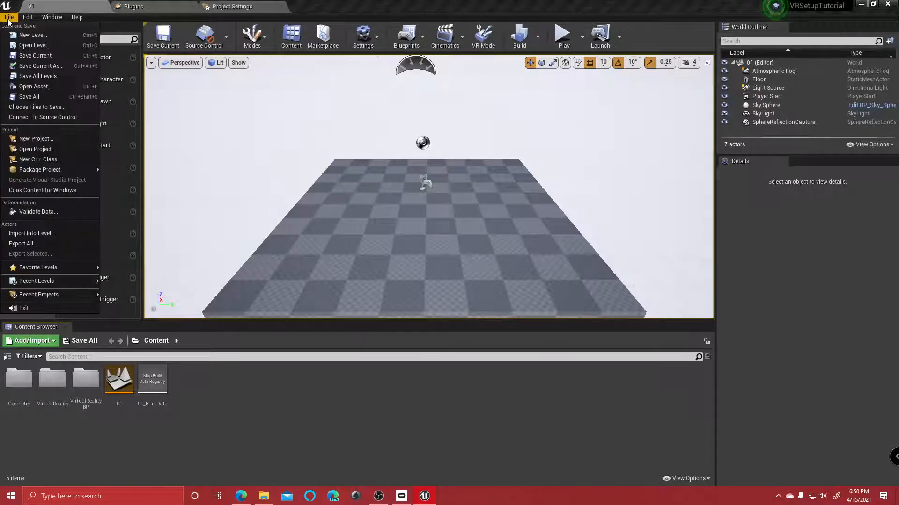
{"action": "left_click", "coordinate": [39, 160]}
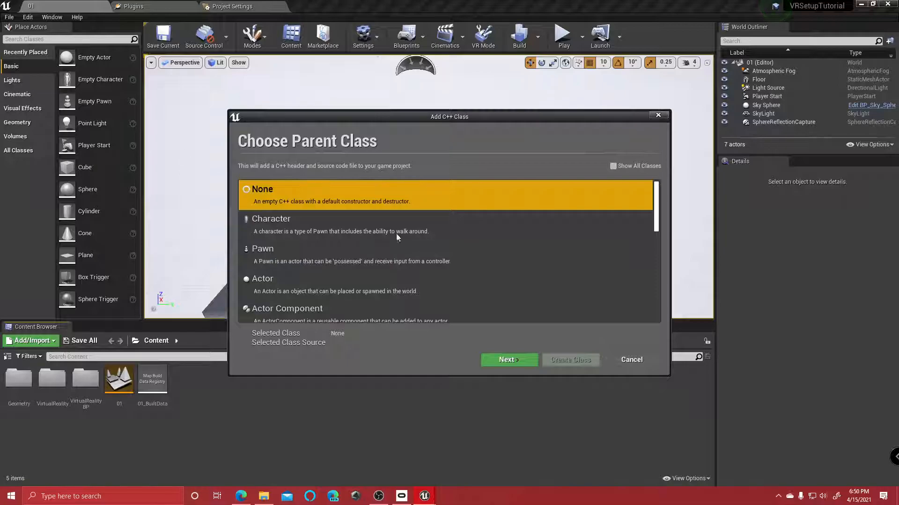
{"action": "left_click", "coordinate": [510, 359]}
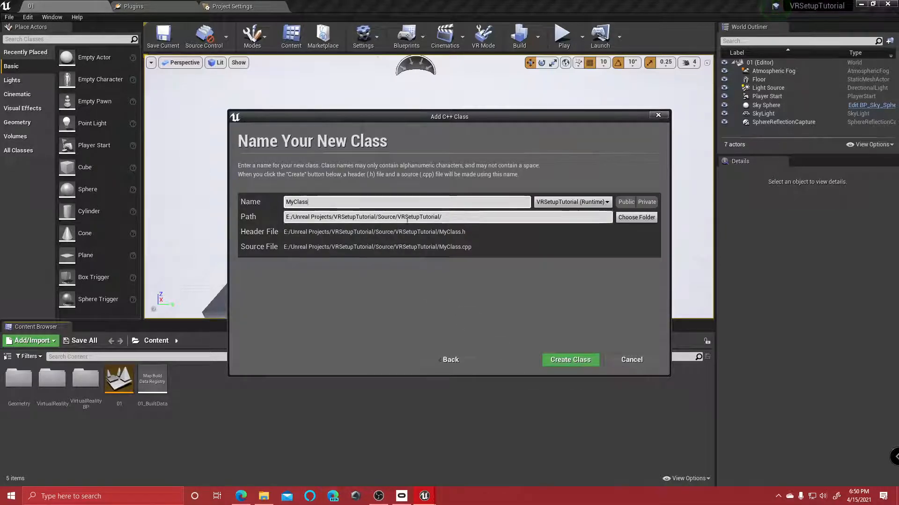
{"action": "left_click", "coordinate": [570, 360]}
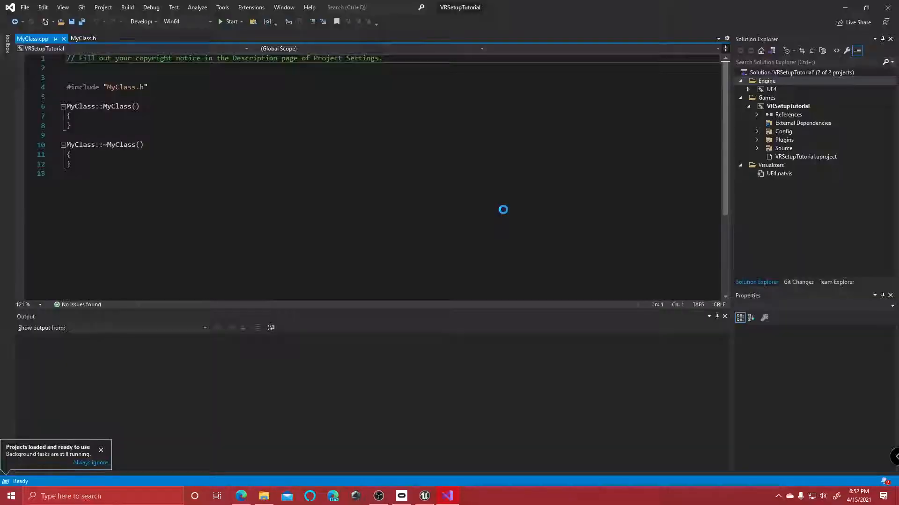
{"action": "key", "text": "ctrl+alt+p"}
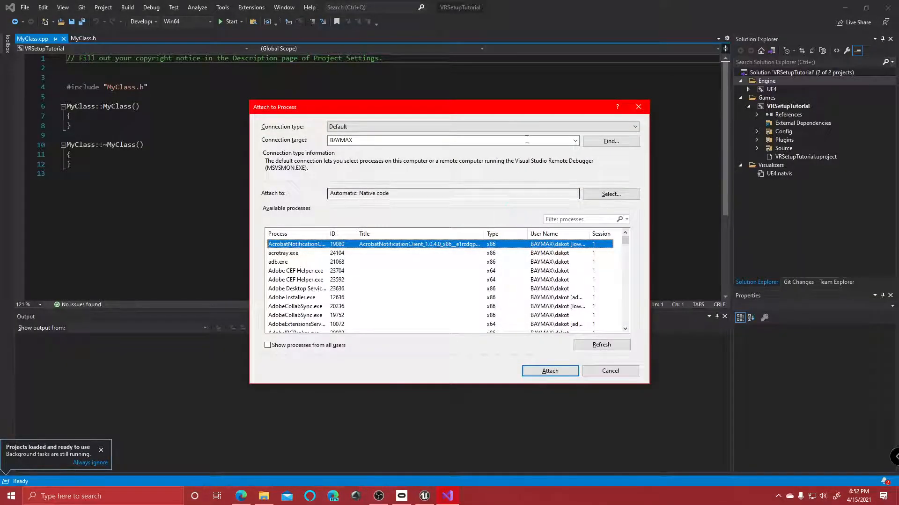
{"action": "left_click", "coordinate": [606, 371]}
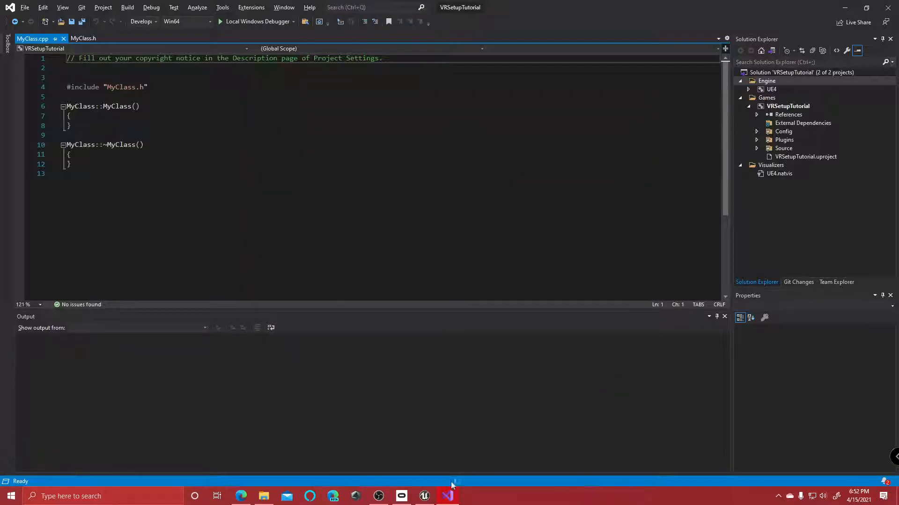
{"action": "left_click", "coordinate": [383, 502]}
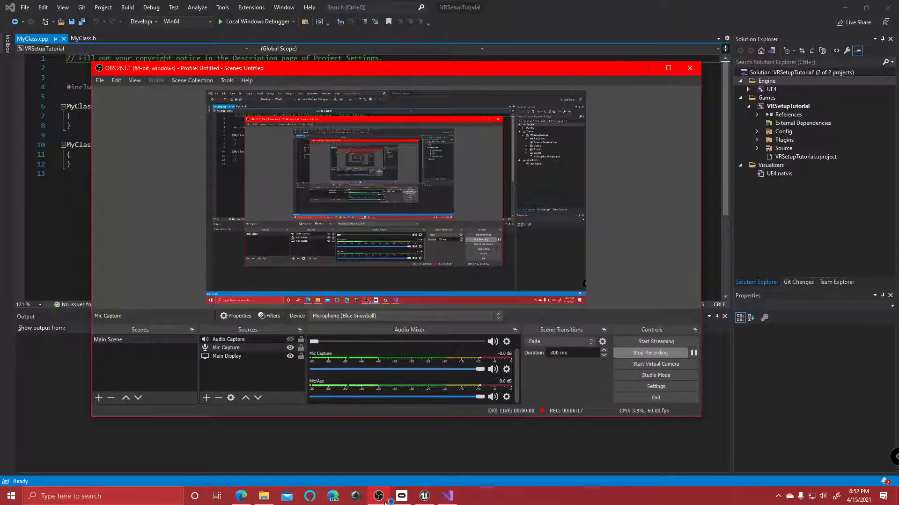
{"action": "left_click", "coordinate": [384, 501]}
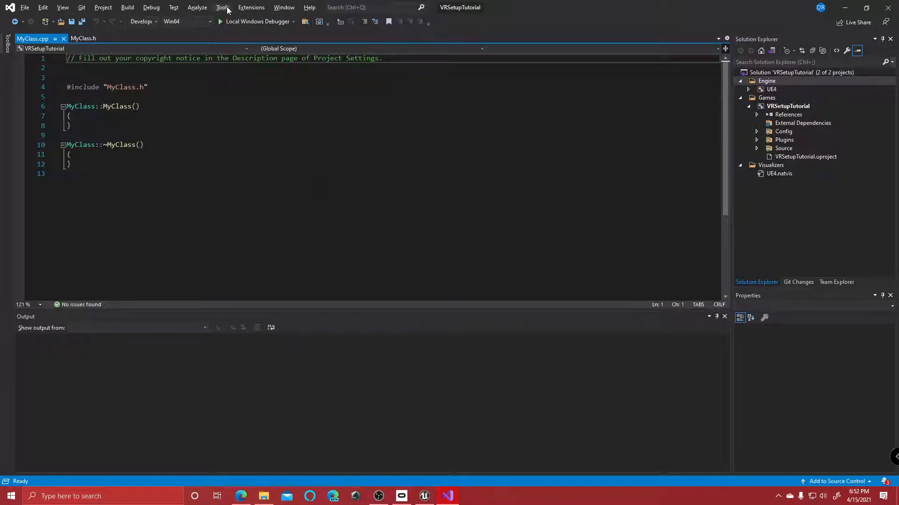
Build the VRSetupTutorial project in Visual Studio
{"action": "left_click", "coordinate": [127, 7]}
{"action": "left_click", "coordinate": [127, 8]}
{"action": "left_click", "coordinate": [103, 8]}
{"action": "left_click", "coordinate": [114, 17]}
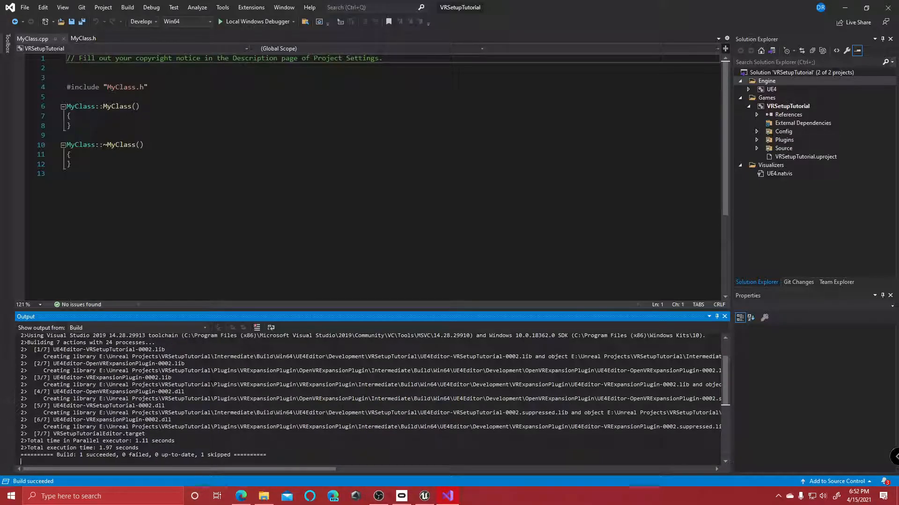
Examine the build output for the VRSetupTutorial project, including the build summary and the built plugin libraries
{"action": "left_click_drag", "start_coordinate": [66, 455], "coordinate": [125, 459]}
{"action": "left_click", "coordinate": [70, 456]}
{"action": "left_click_drag", "start_coordinate": [57, 457], "coordinate": [132, 455]}
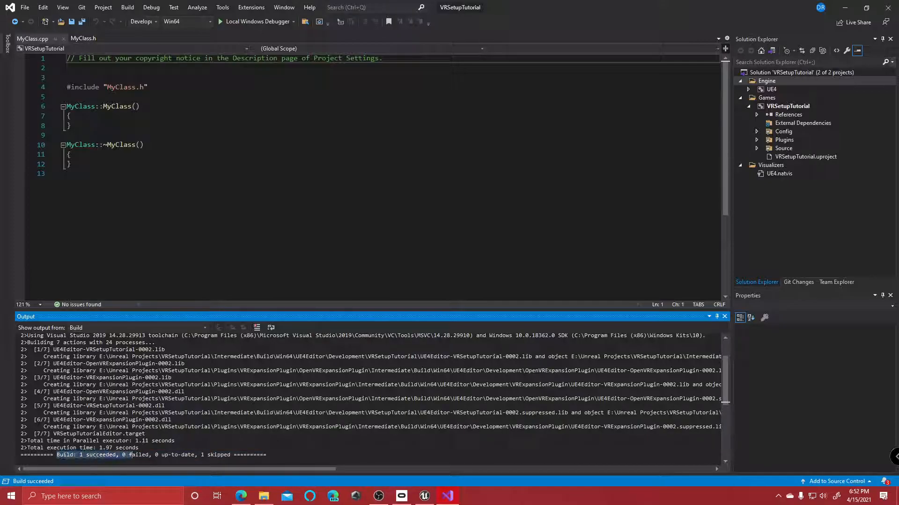
{"action": "left_click", "coordinate": [100, 448]}
{"action": "left_click", "coordinate": [96, 461]}
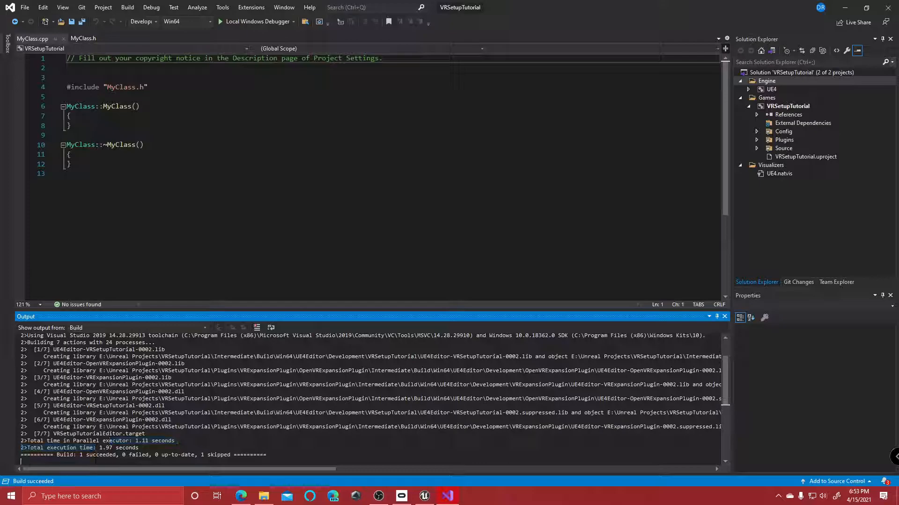
{"action": "left_click_drag", "start_coordinate": [155, 455], "coordinate": [214, 456]}
{"action": "scroll", "coordinate": [222, 435], "scroll_direction": "down", "scroll_amount": 6}
{"action": "scroll", "coordinate": [232, 405], "scroll_direction": "up", "scroll_amount": 8}
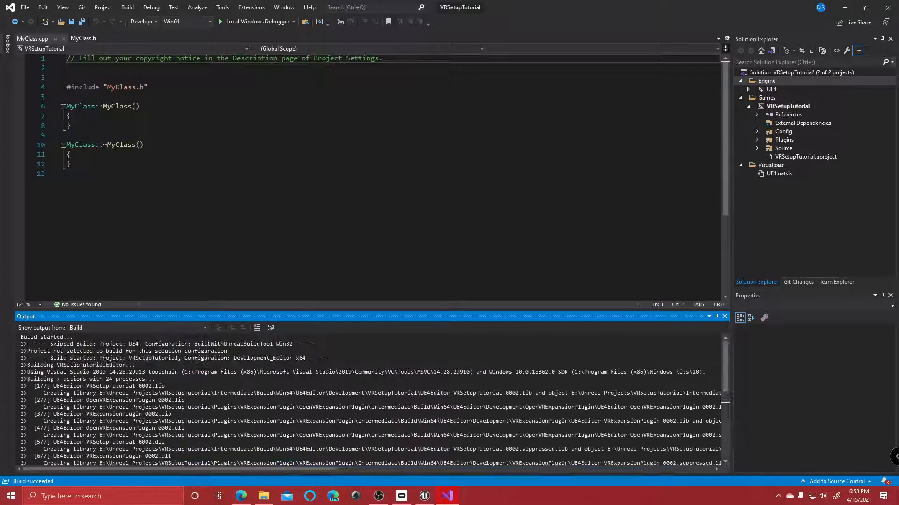
{"action": "scroll", "coordinate": [234, 403], "scroll_direction": "down", "scroll_amount": 4}
{"action": "scroll", "coordinate": [239, 399], "scroll_direction": "up", "scroll_amount": 5}
Close Visual Studio, save everything in the VRSetupTutorial project and exit the Unreal Editor, minimizing the Oculus window behind it
{"action": "left_click", "coordinate": [889, 7]}
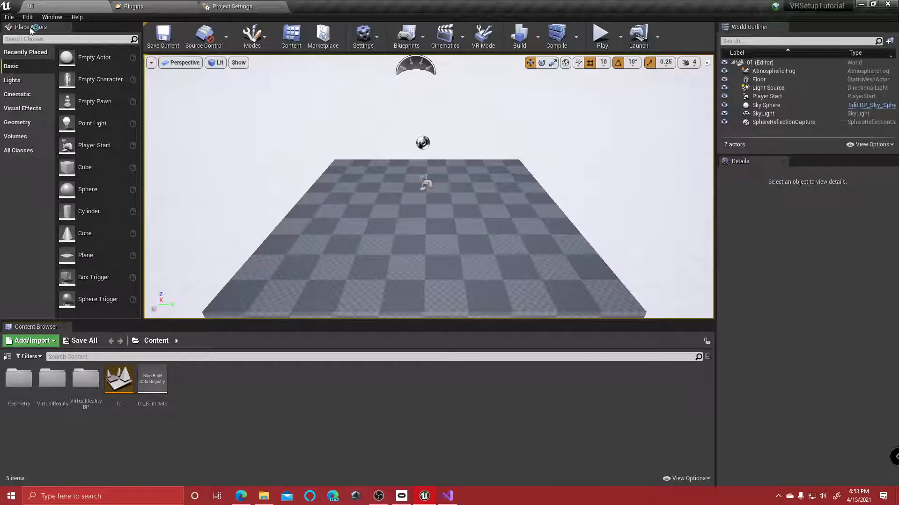
{"action": "left_click", "coordinate": [8, 18]}
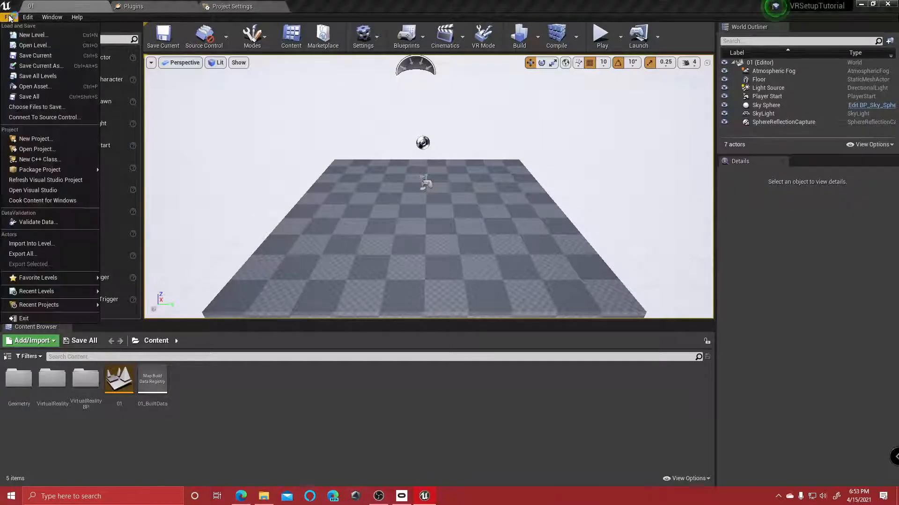
{"action": "left_click", "coordinate": [39, 97]}
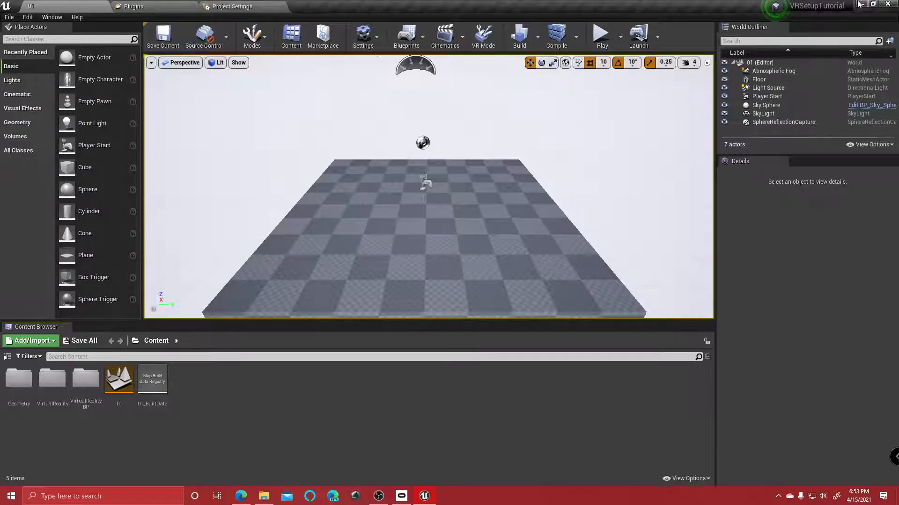
{"action": "left_click", "coordinate": [888, 4]}
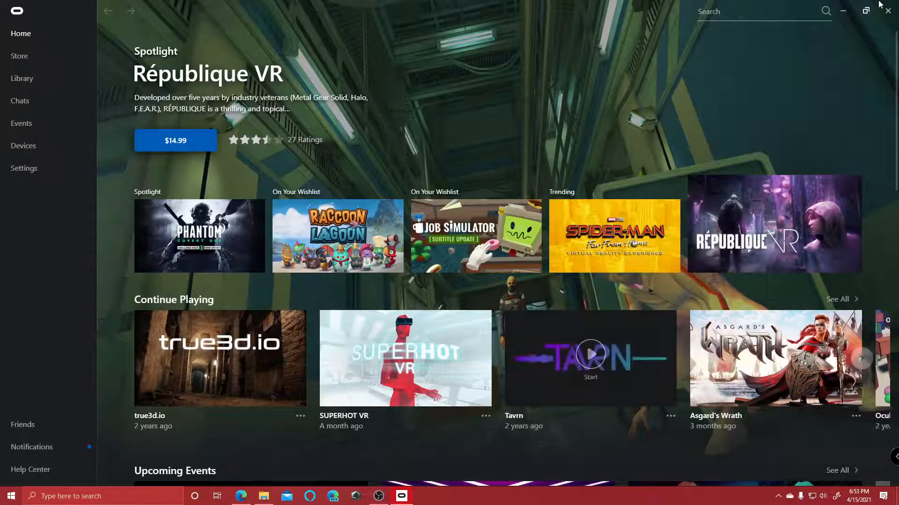
{"action": "left_click", "coordinate": [843, 10]}
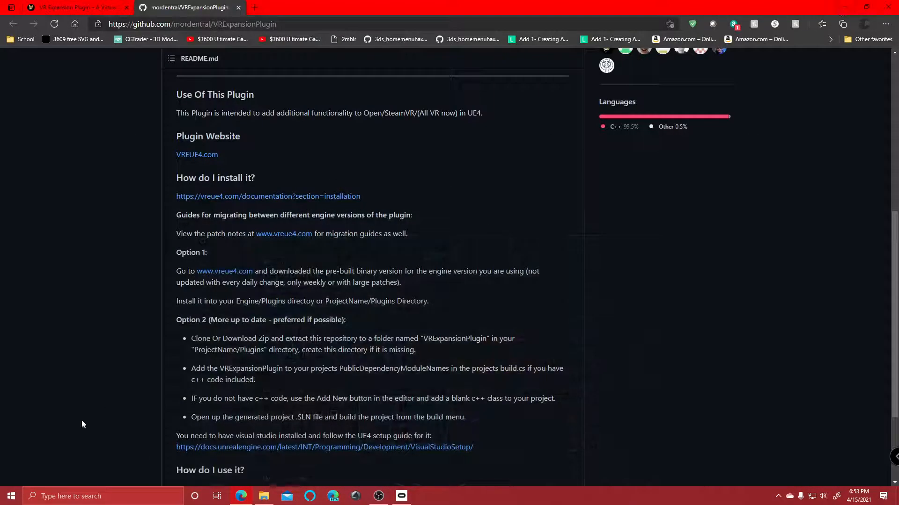
Start Unreal Engine through the Epic Games Launcher and reopen the recent VRSetupTutorial project
{"action": "left_click", "coordinate": [11, 497]}
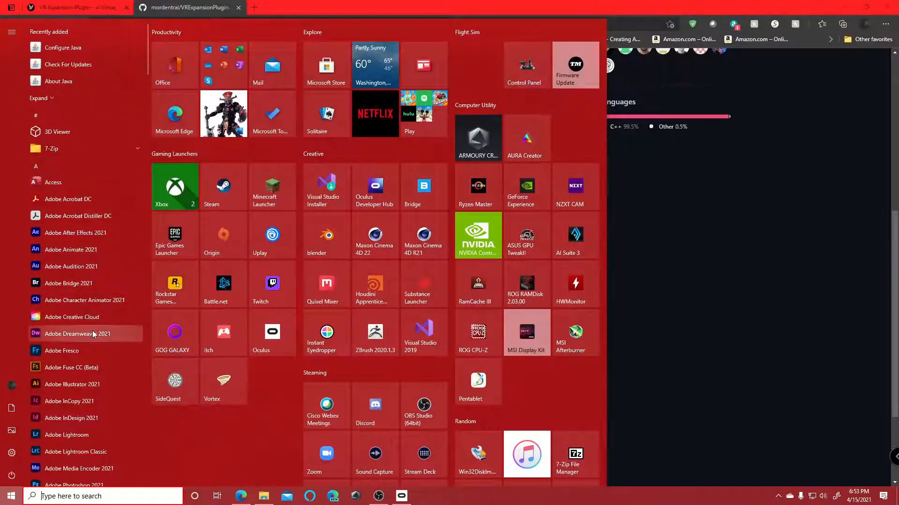
{"action": "type", "text": "epi"}
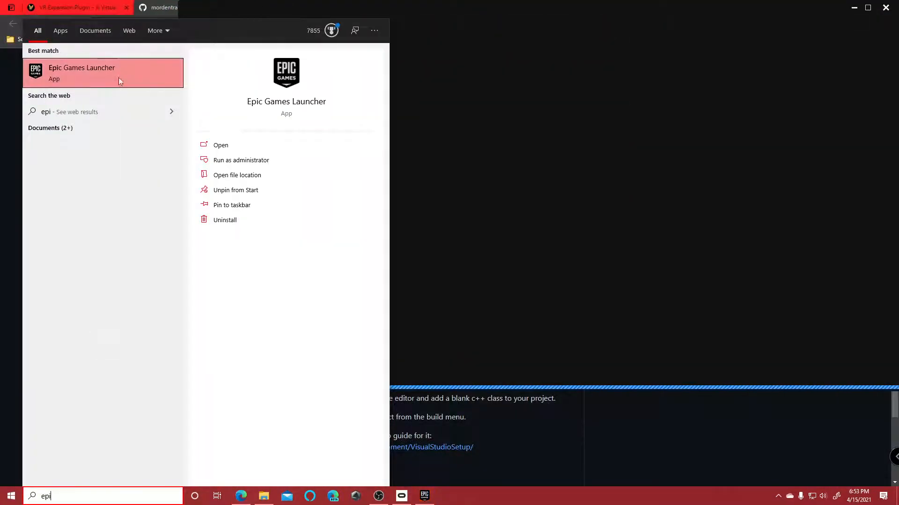
{"action": "left_click", "coordinate": [117, 80]}
{"action": "left_click", "coordinate": [823, 31]}
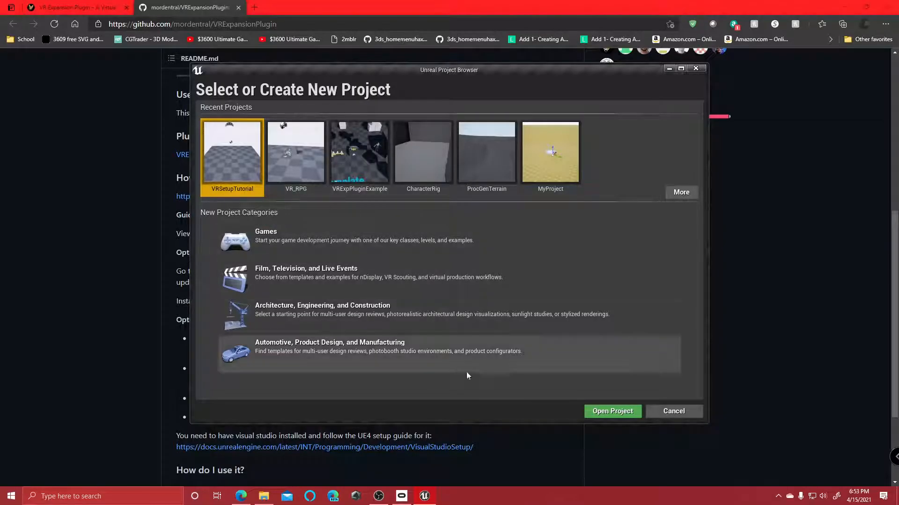
{"action": "left_click", "coordinate": [272, 242]}
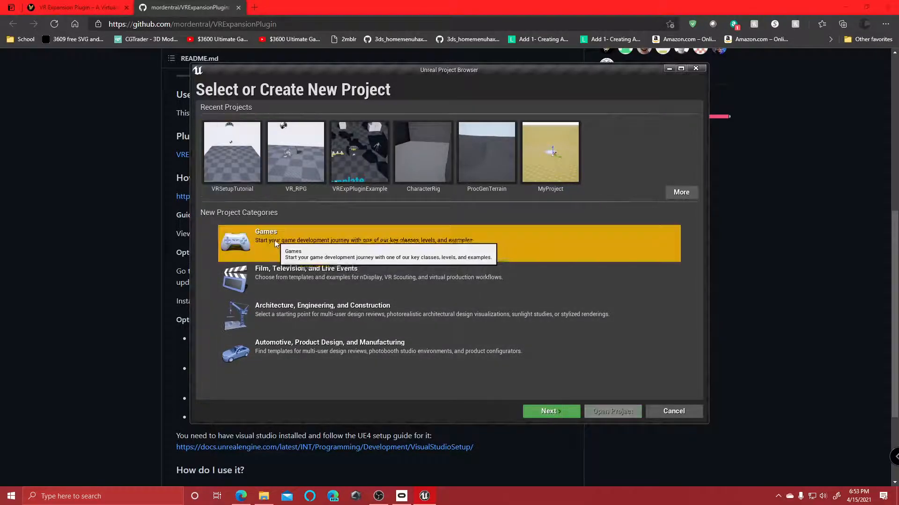
{"action": "left_click", "coordinate": [236, 149]}
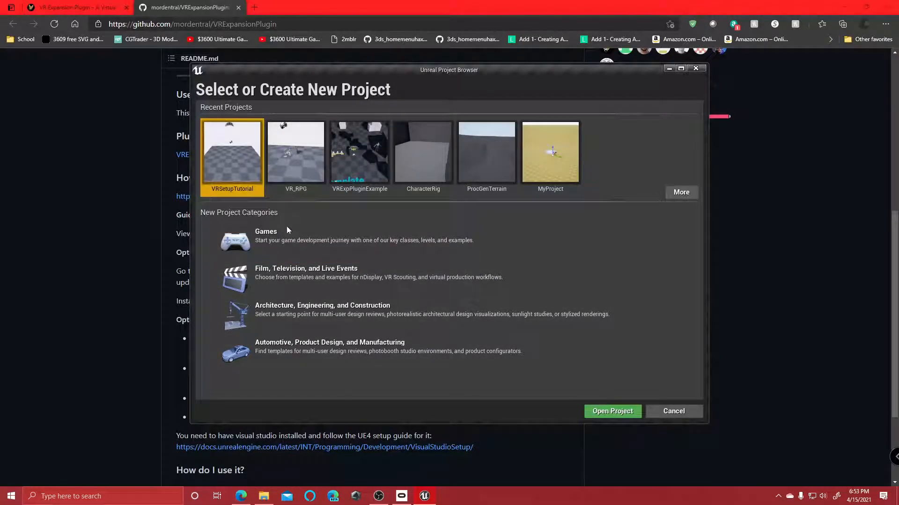
{"action": "left_click", "coordinate": [621, 410]}
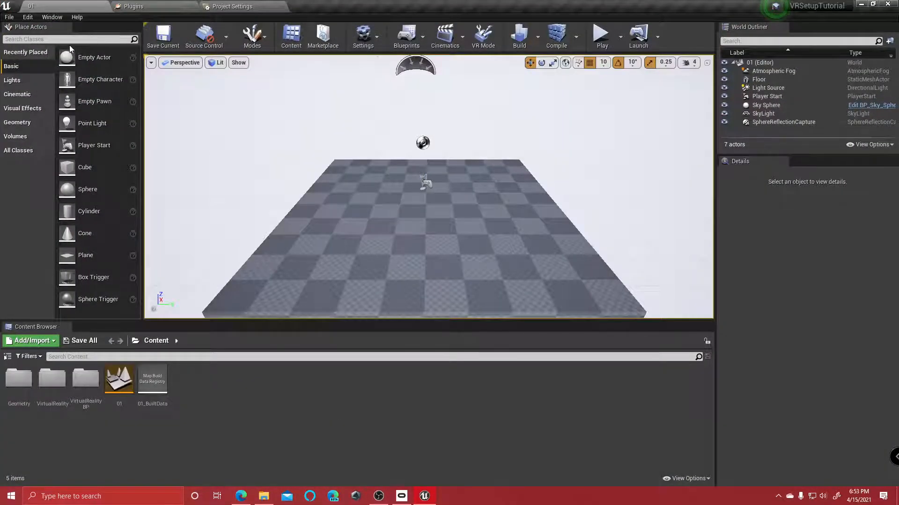
Create a Blueprint class with Character as parent in the Content folder and delete it again
{"action": "right_click", "coordinate": [209, 406]}
{"action": "mouse_move", "coordinate": [209, 404]}
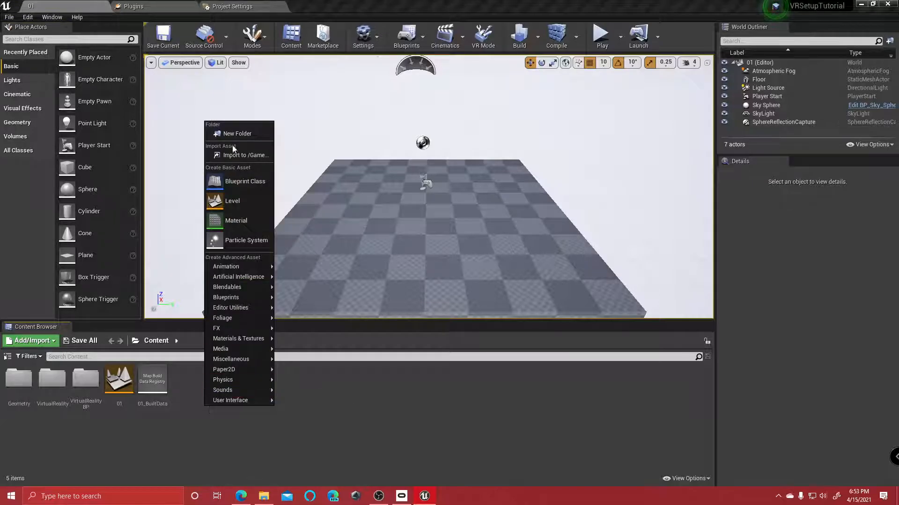
{"action": "left_click", "coordinate": [239, 181]}
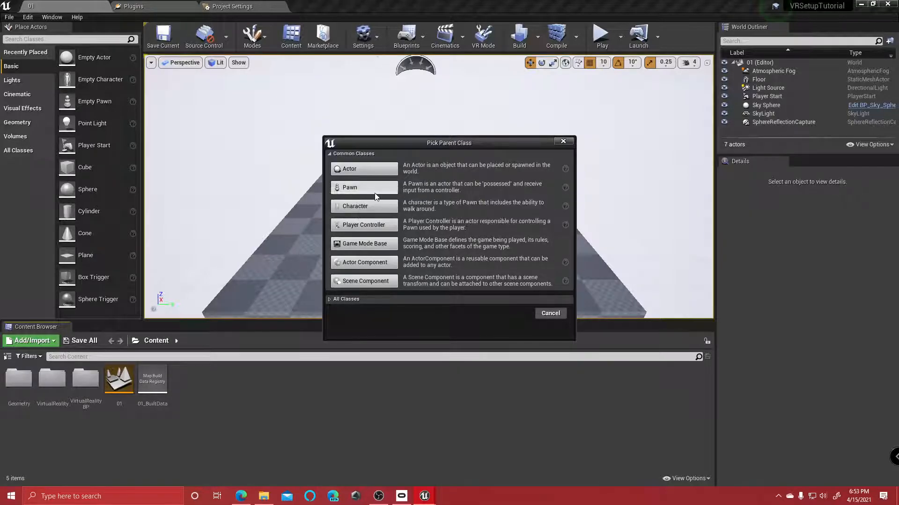
{"action": "left_click", "coordinate": [358, 206]}
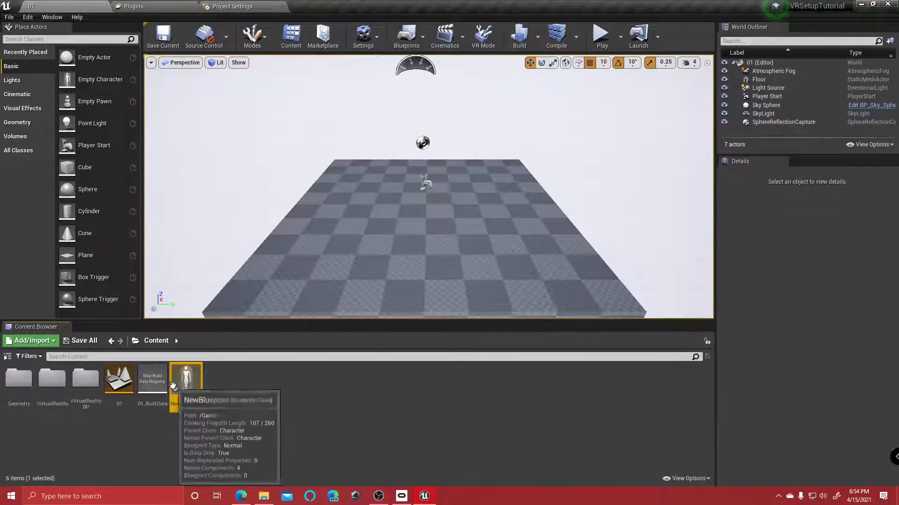
{"action": "left_click", "coordinate": [181, 396]}
{"action": "key", "text": "Delete"}
{"action": "left_click", "coordinate": [369, 393]}
{"action": "right_click", "coordinate": [186, 385]}
{"action": "left_click", "coordinate": [207, 409]}
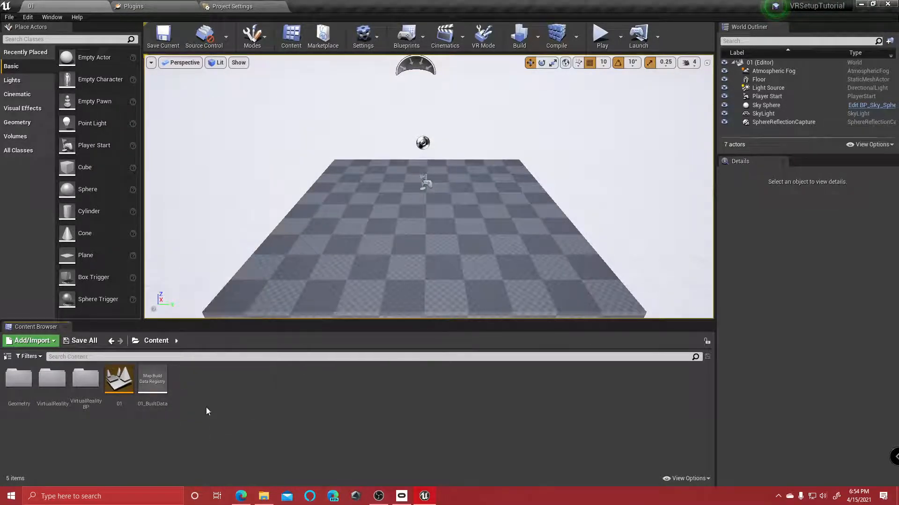
{"action": "right_click", "coordinate": [204, 397]}
{"action": "left_click", "coordinate": [230, 169]}
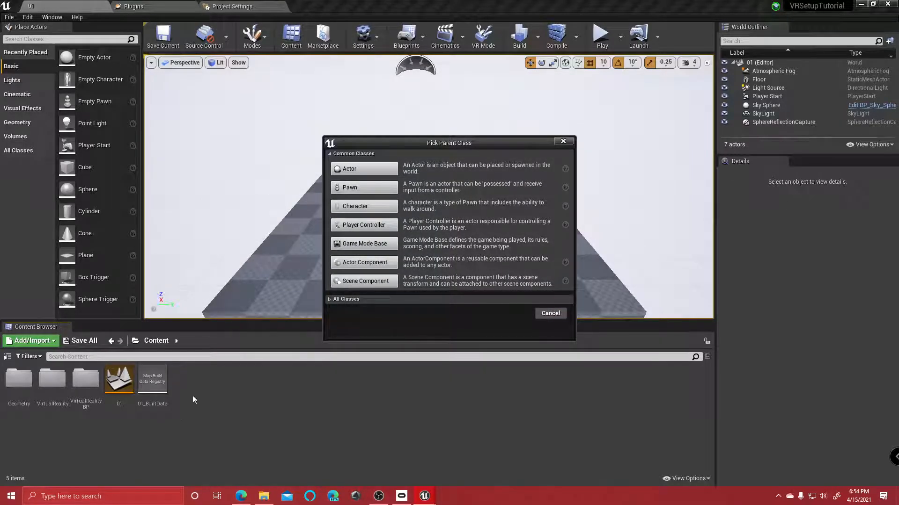
{"action": "left_click", "coordinate": [563, 141]}
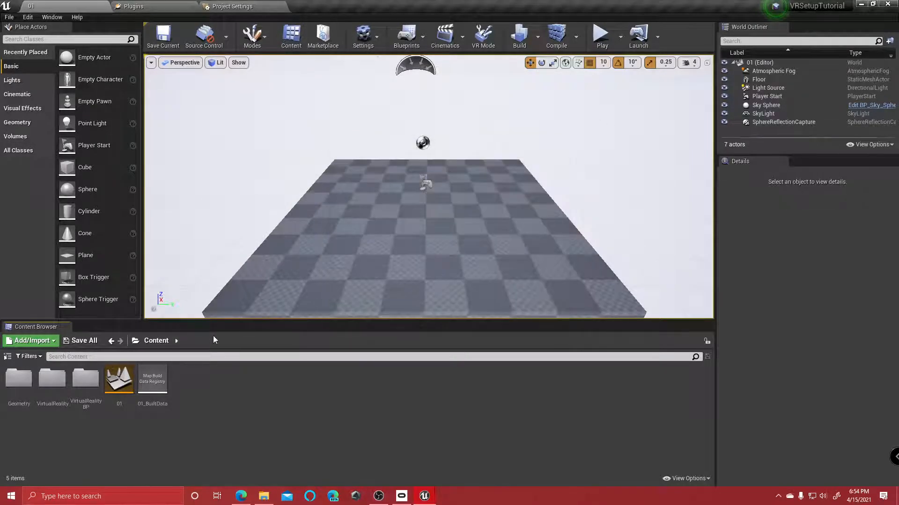
Create a Blueprint class in the Content folder with VRCharacter as parent class and name it VREP
{"action": "right_click", "coordinate": [184, 400]}
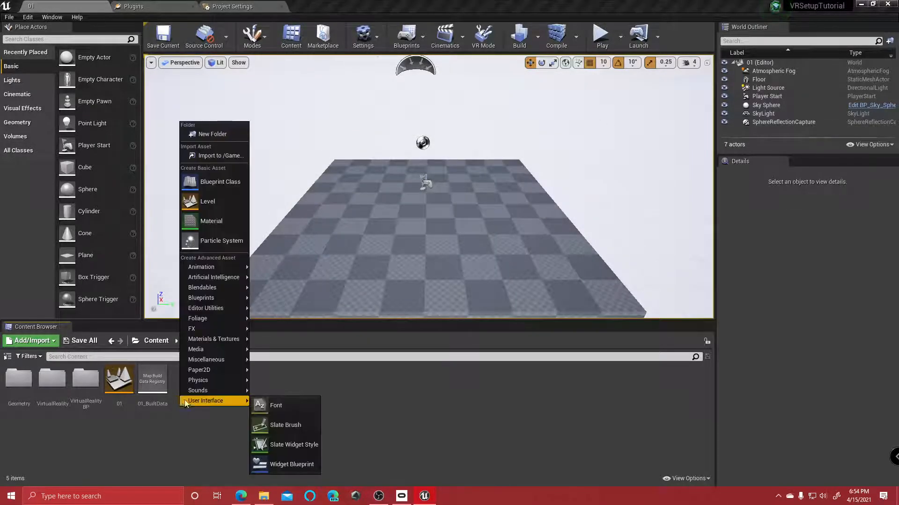
{"action": "left_click", "coordinate": [220, 184]}
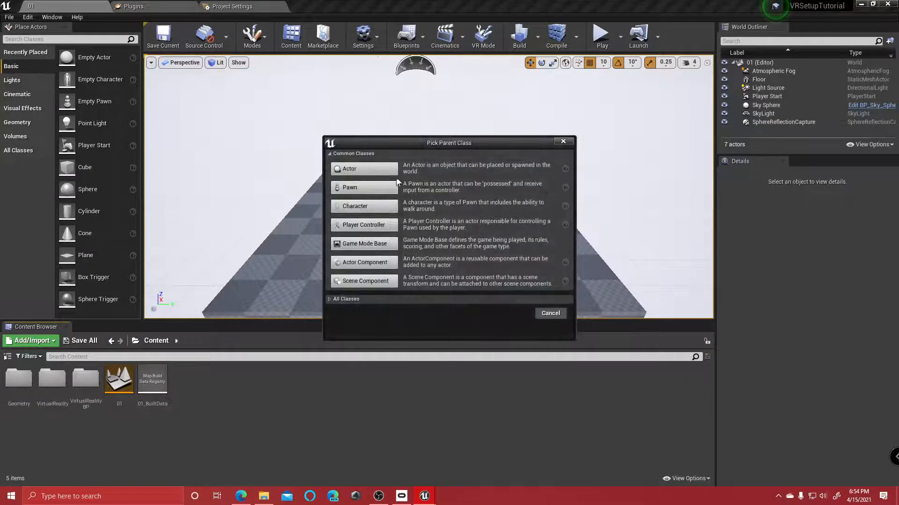
{"action": "left_click", "coordinate": [542, 300]}
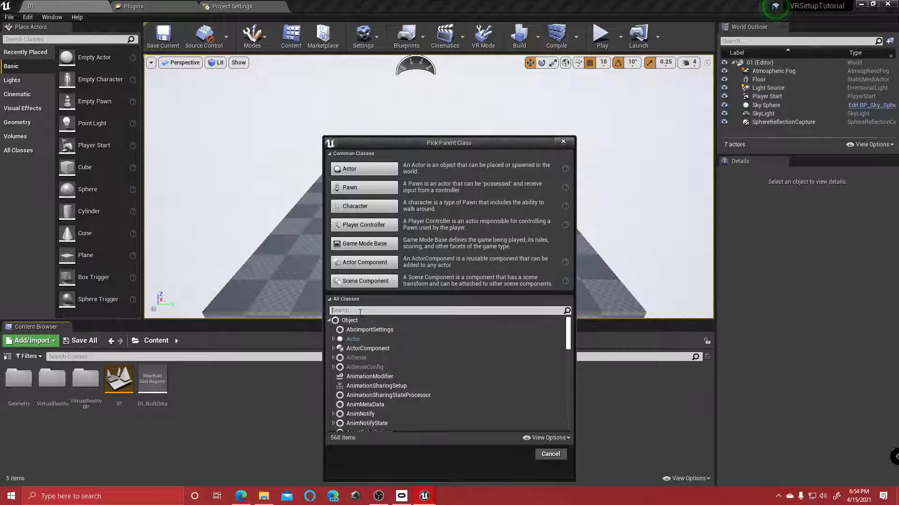
{"action": "type", "text": "V"}
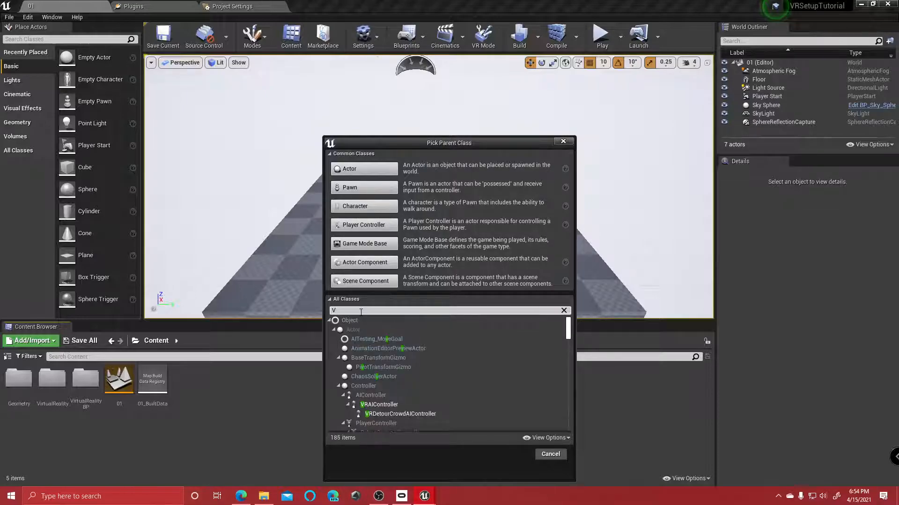
{"action": "type", "text": "R"}
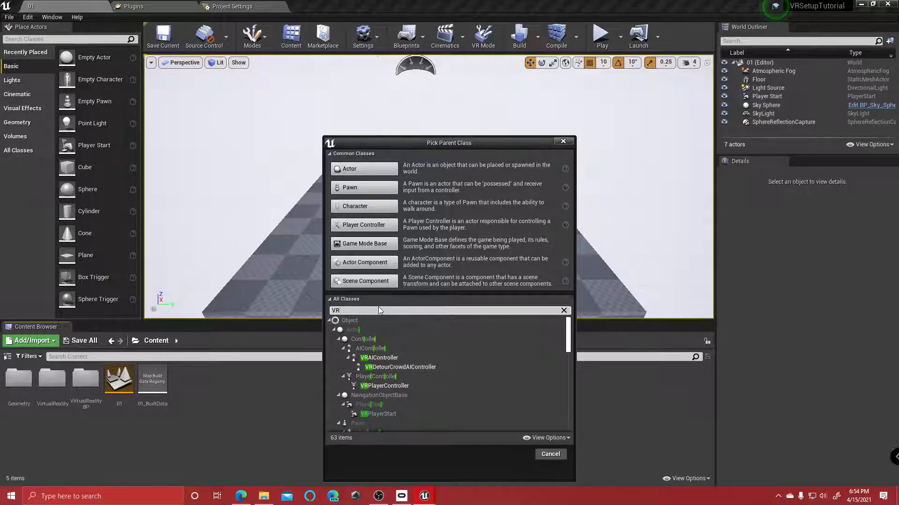
{"action": "type", "text": "Char"}
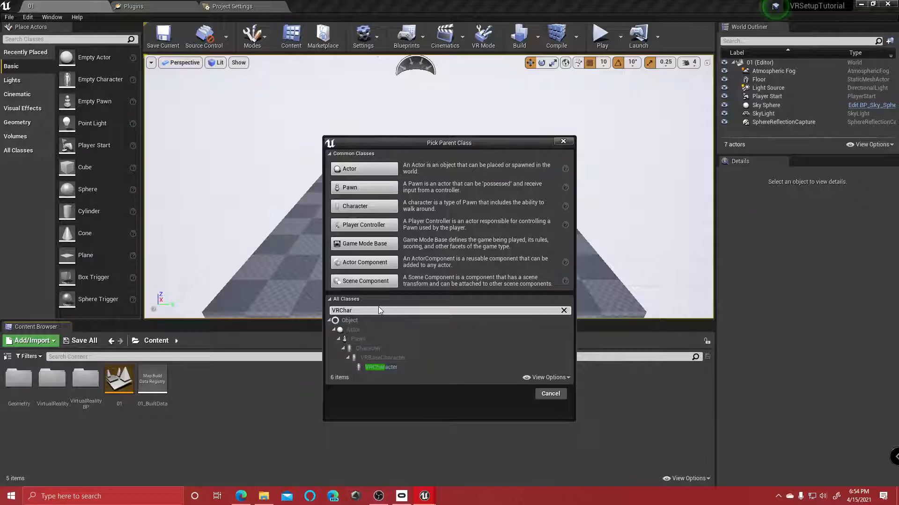
{"action": "left_click", "coordinate": [384, 367]}
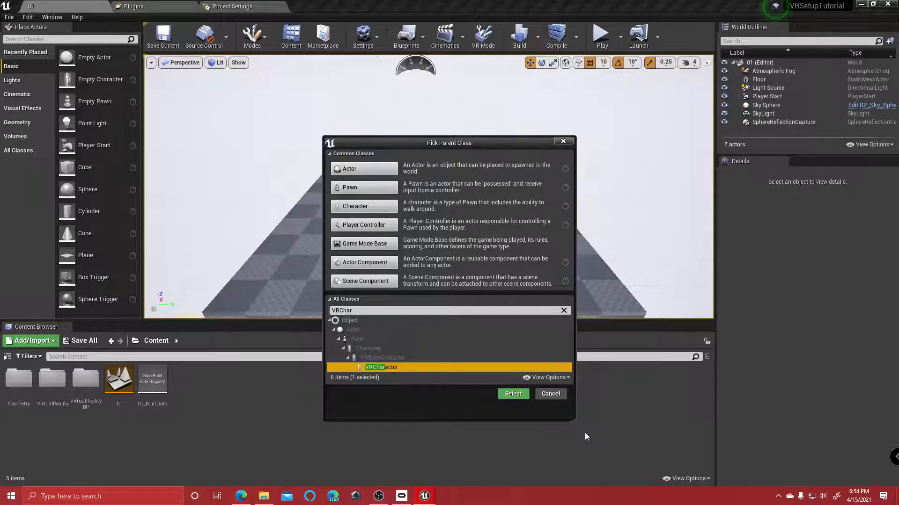
{"action": "left_click", "coordinate": [513, 394]}
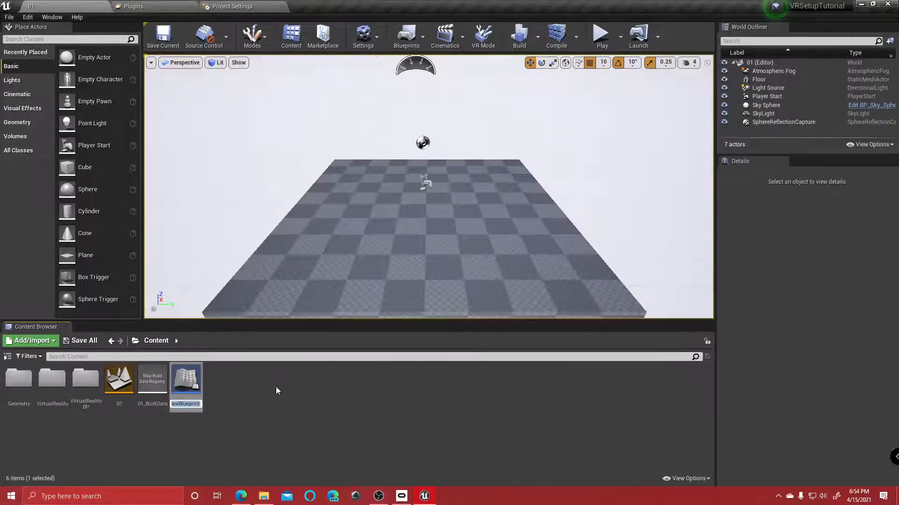
{"action": "type", "text": "VREP"}
{"action": "key", "text": "Return"}
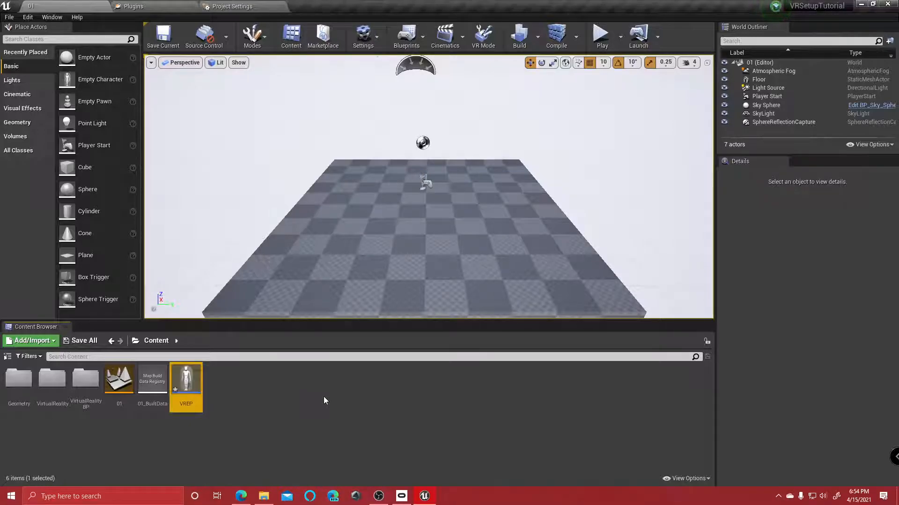
Create a Blueprint class in the Content folder with GameMode as parent class and name it GM_VREP
{"action": "right_click", "coordinate": [243, 387]}
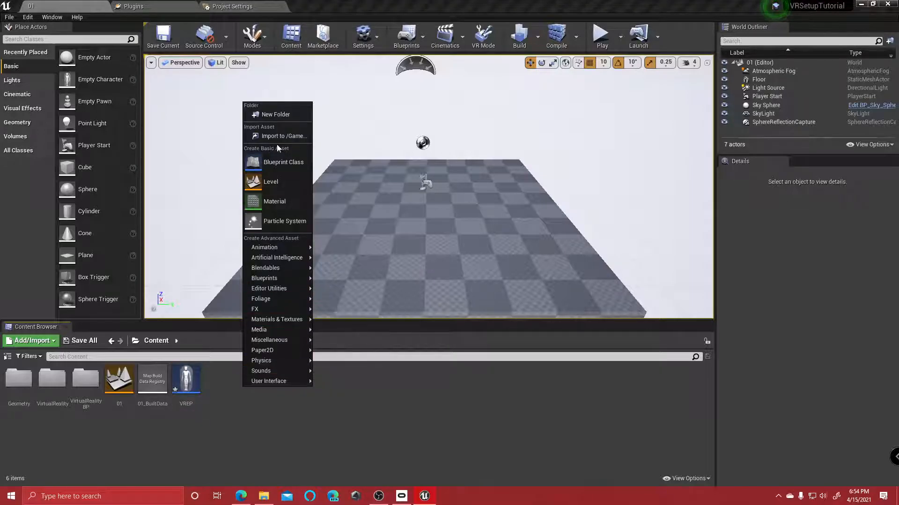
{"action": "left_click", "coordinate": [295, 160]}
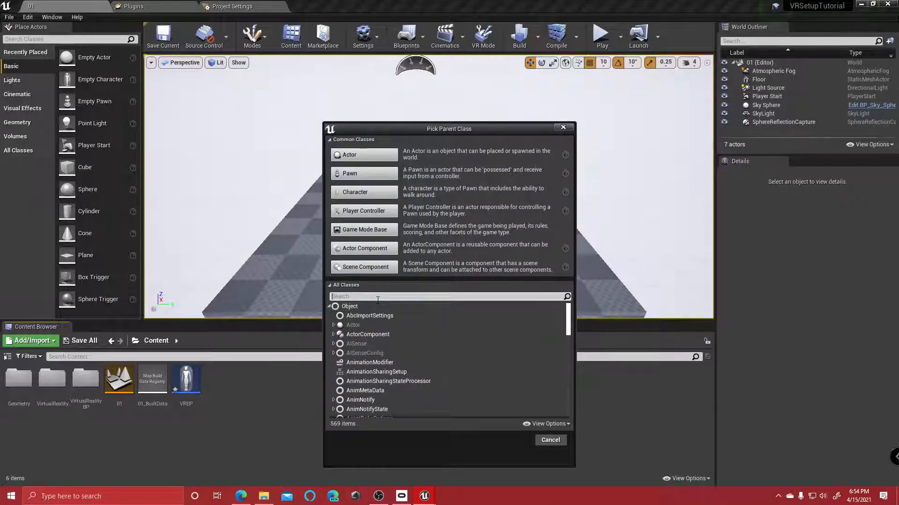
{"action": "type", "text": "gmae mode"}
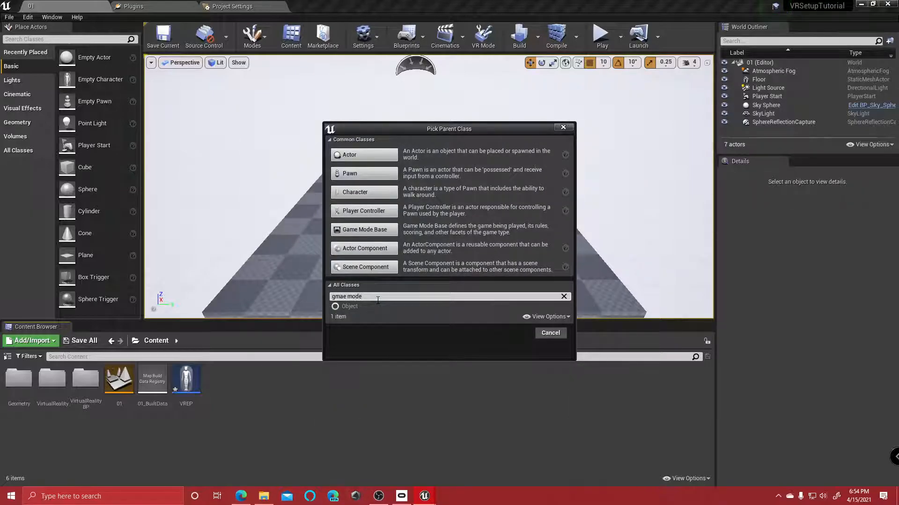
{"action": "left_click", "coordinate": [341, 297]}
{"action": "type", "text": "m"}
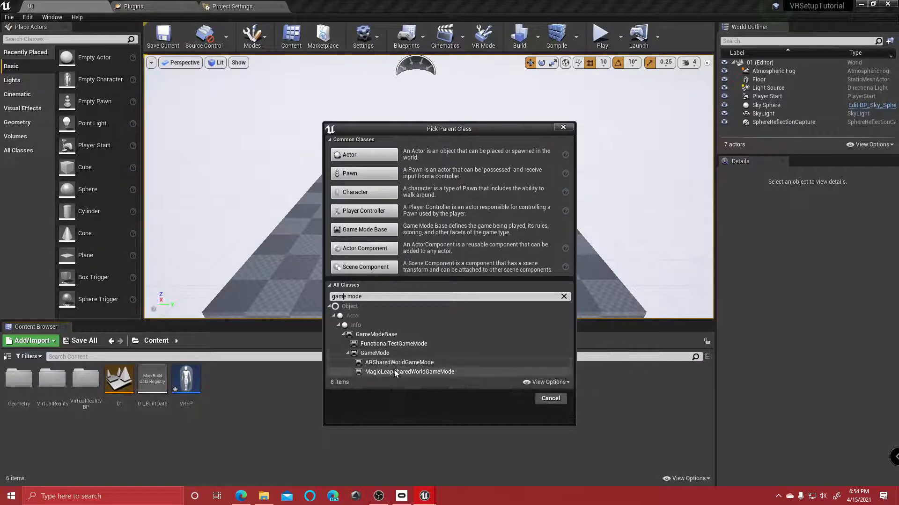
{"action": "left_click", "coordinate": [374, 353]}
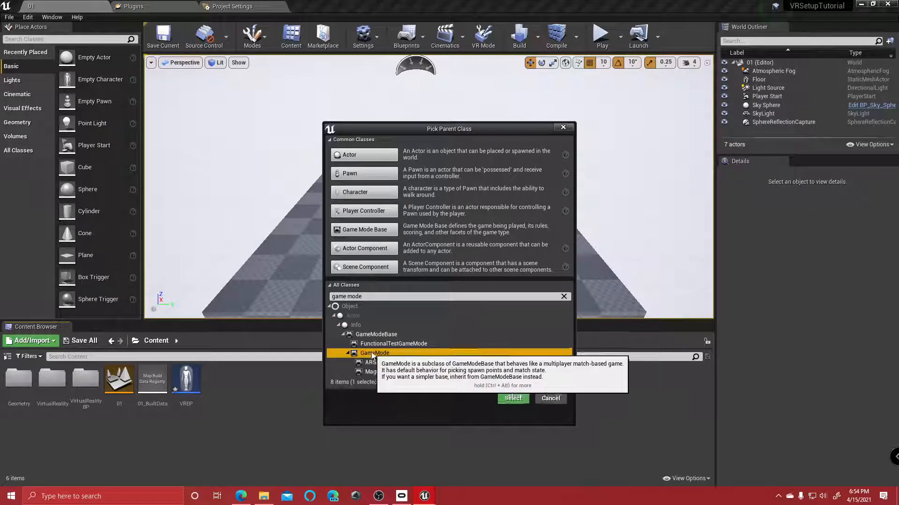
{"action": "left_click", "coordinate": [515, 399]}
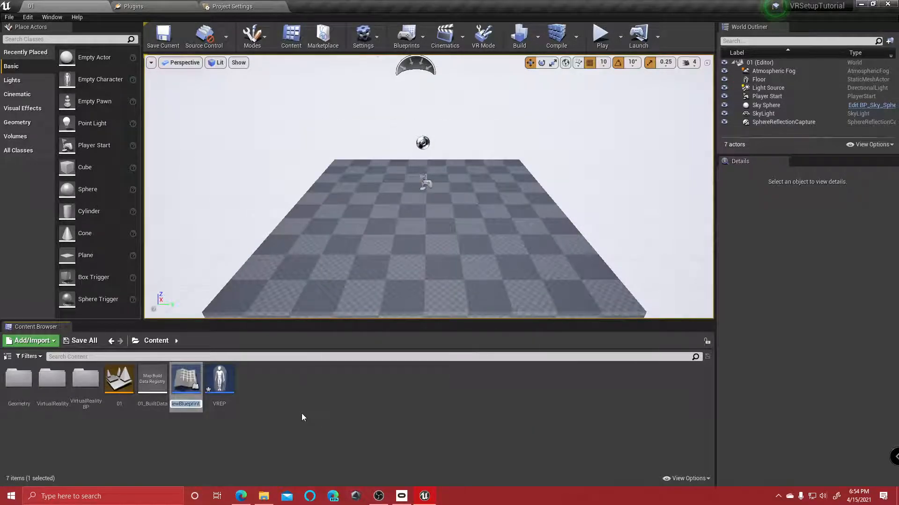
{"action": "key", "text": "BackSpace"}
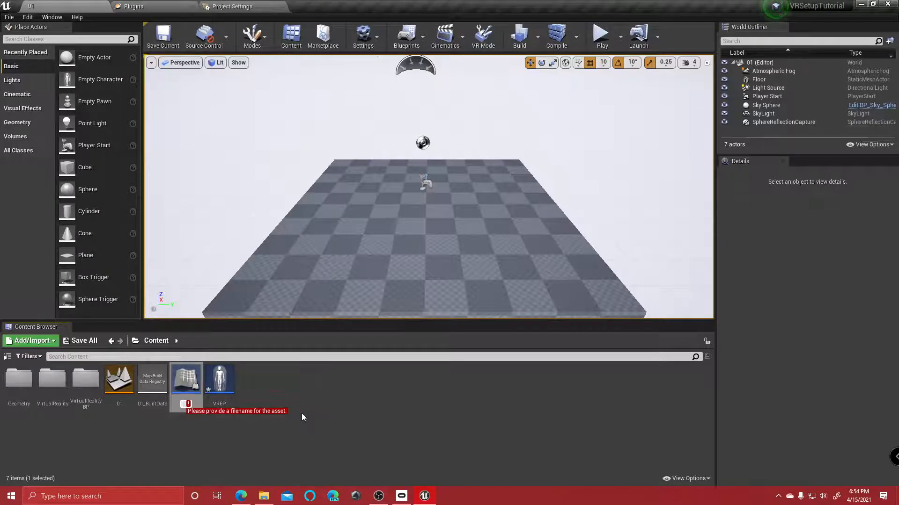
{"action": "type", "text": "G"}
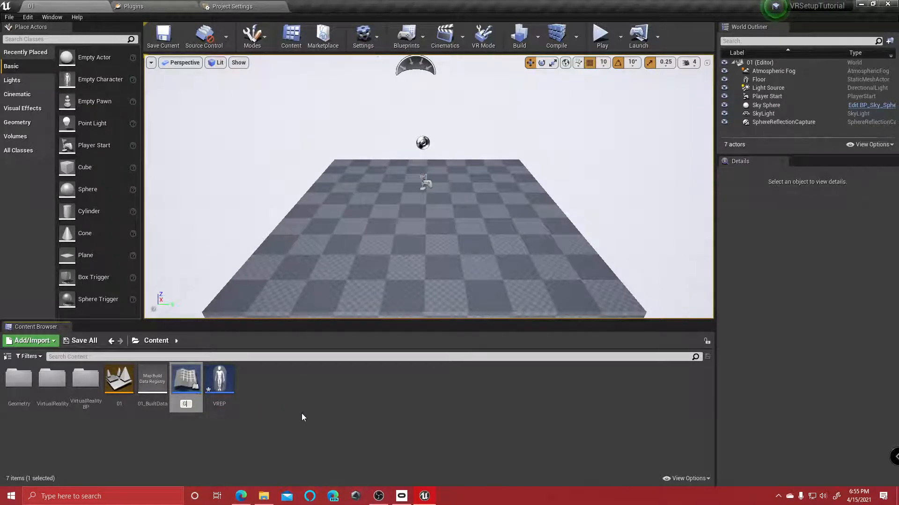
{"action": "type", "text": "M_VREP"}
{"action": "key", "text": "Return"}
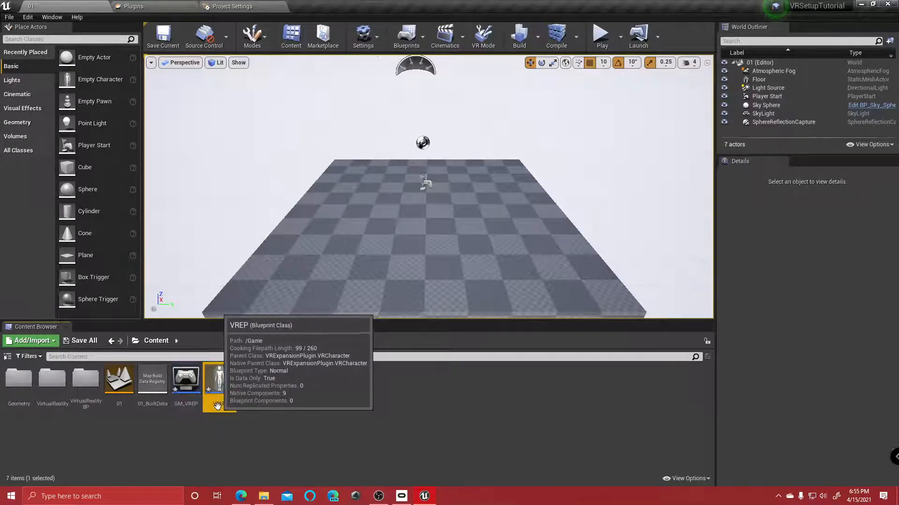
Rename the VREP character Blueprint as C_VREP
{"action": "double_click", "coordinate": [220, 404]}
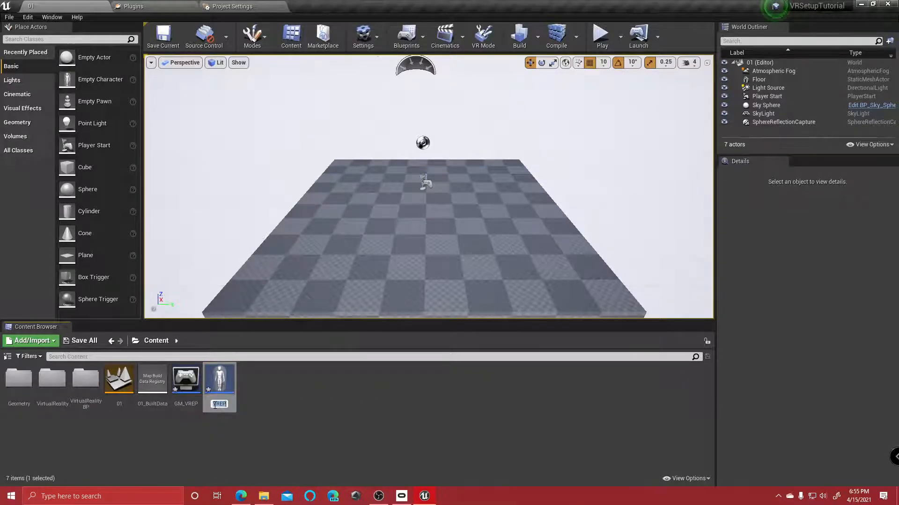
{"action": "key", "text": "Home"}
{"action": "type", "text": "C_"}
{"action": "key", "text": "Return"}
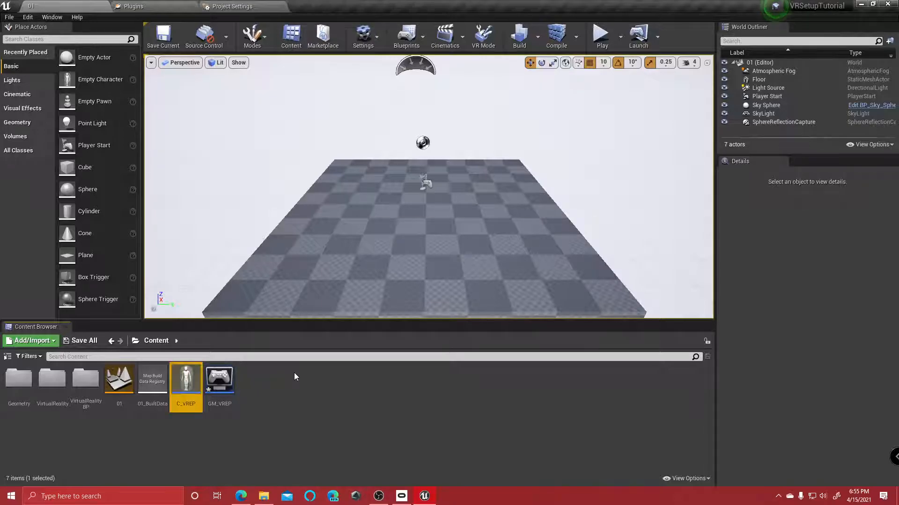
{"action": "left_click", "coordinate": [291, 376]}
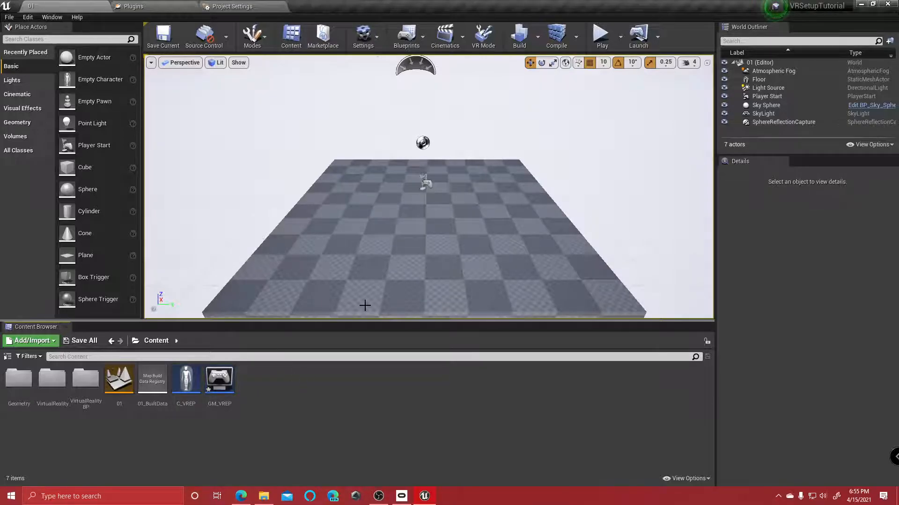
Set the Default Pawn Class of the GM_VREP Blueprint to C_VREP, compile it and close its editor
{"action": "double_click", "coordinate": [214, 384]}
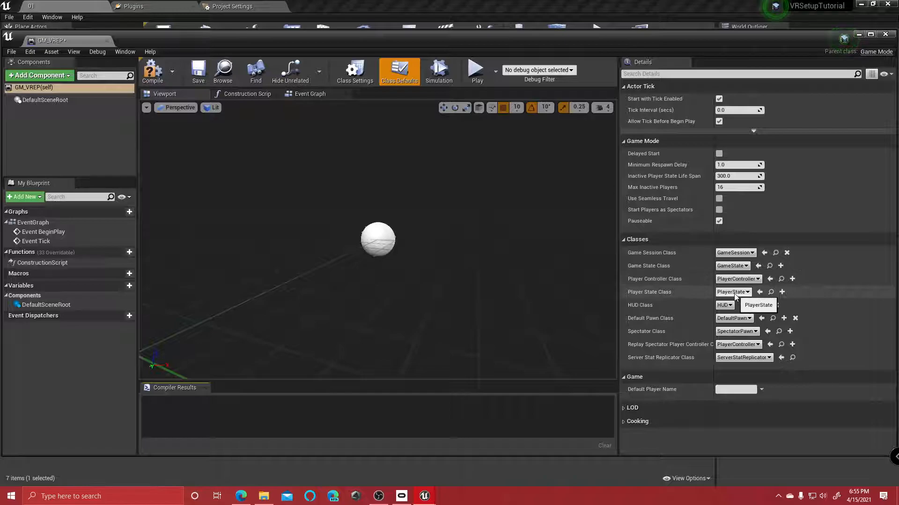
{"action": "left_click", "coordinate": [731, 319]}
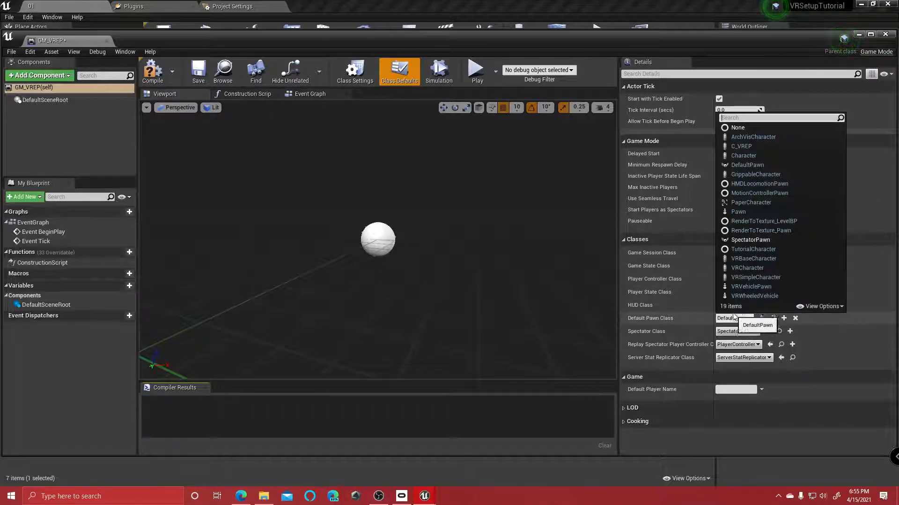
{"action": "left_click", "coordinate": [741, 146]}
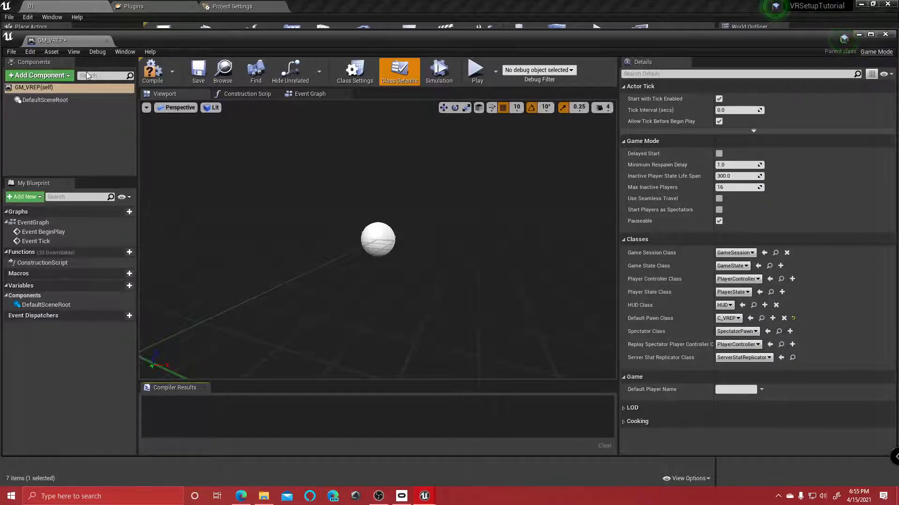
{"action": "left_click", "coordinate": [152, 70]}
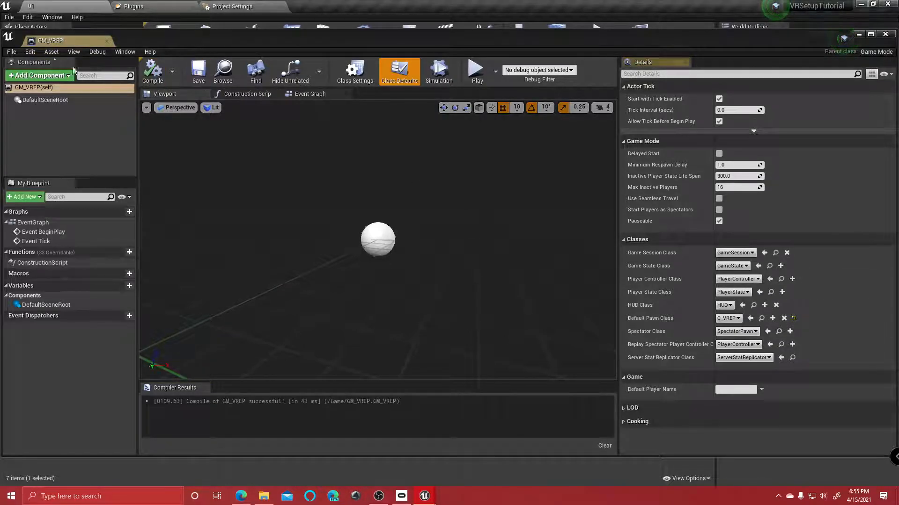
{"action": "left_click", "coordinate": [106, 42]}
{"action": "left_click", "coordinate": [269, 433]}
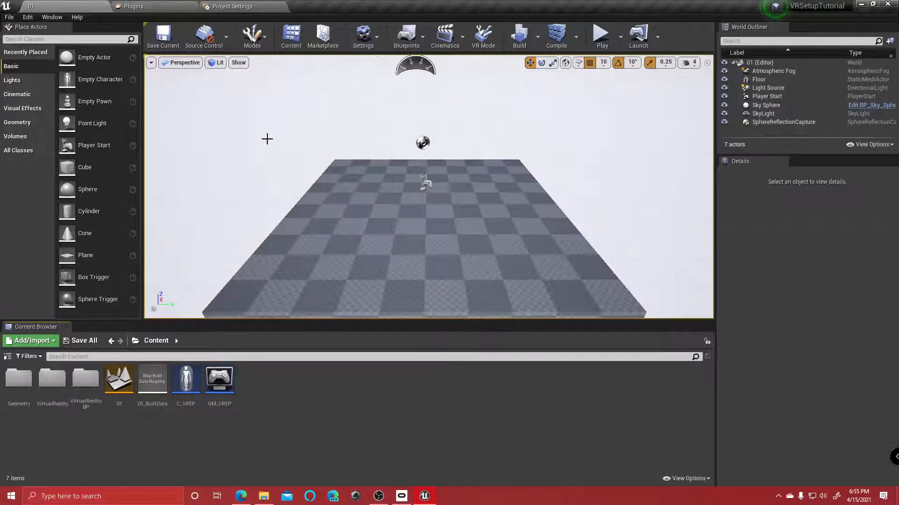
Set the project's Default GameMode to GM_VREP in the Maps & Modes settings and return to the level
{"action": "left_click", "coordinate": [6, 18]}
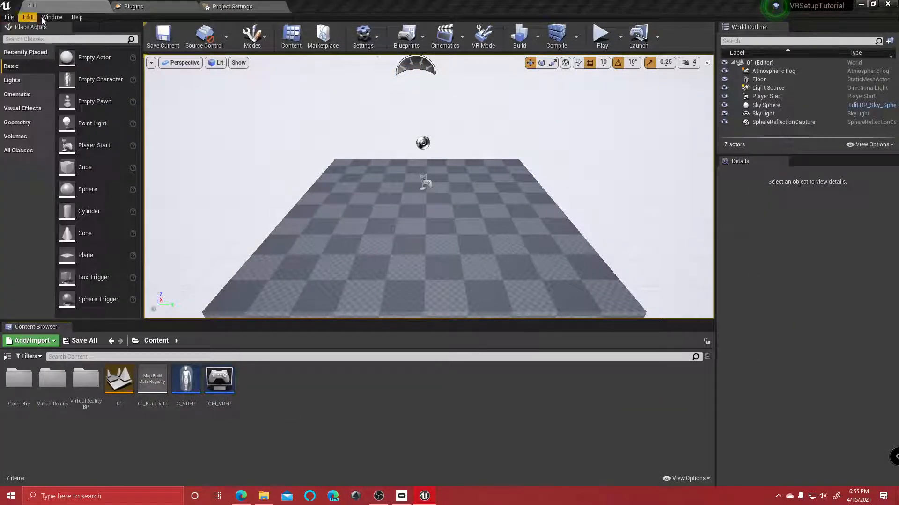
{"action": "left_click", "coordinate": [54, 156]}
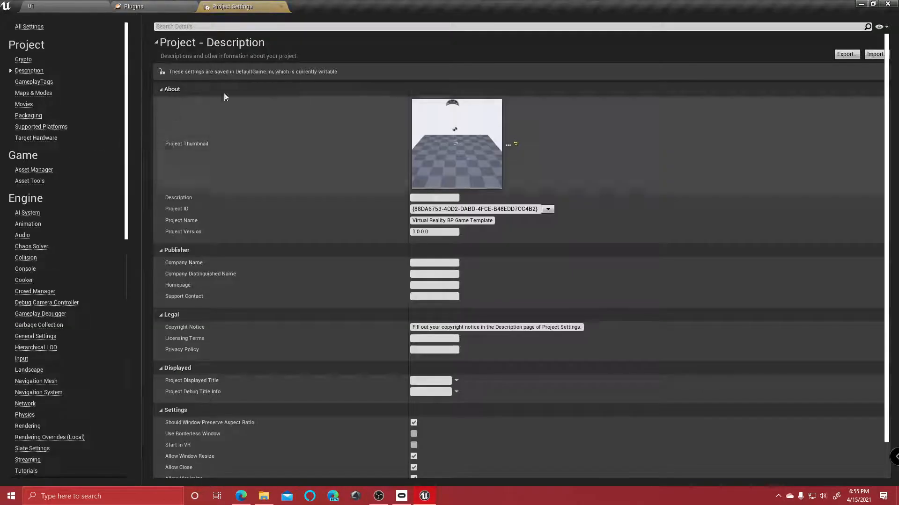
{"action": "left_click", "coordinate": [29, 93]}
{"action": "left_click", "coordinate": [425, 103]}
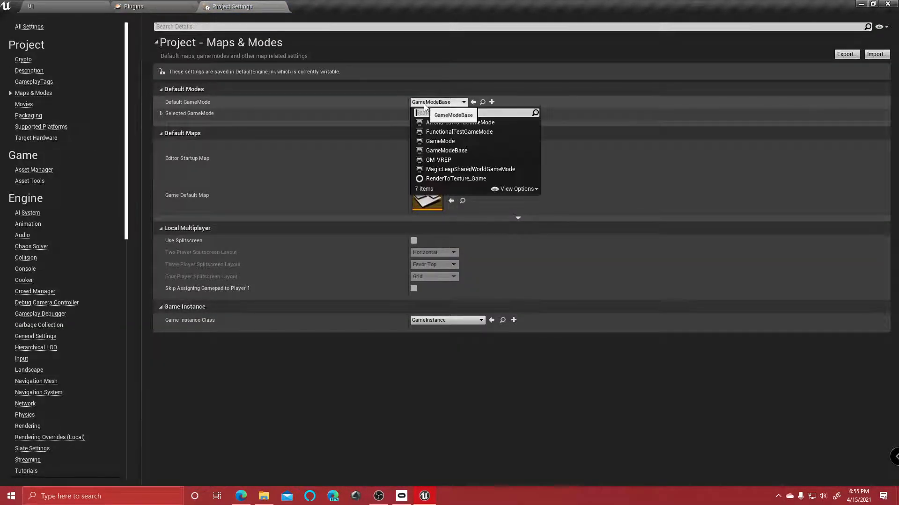
{"action": "left_click", "coordinate": [438, 160]}
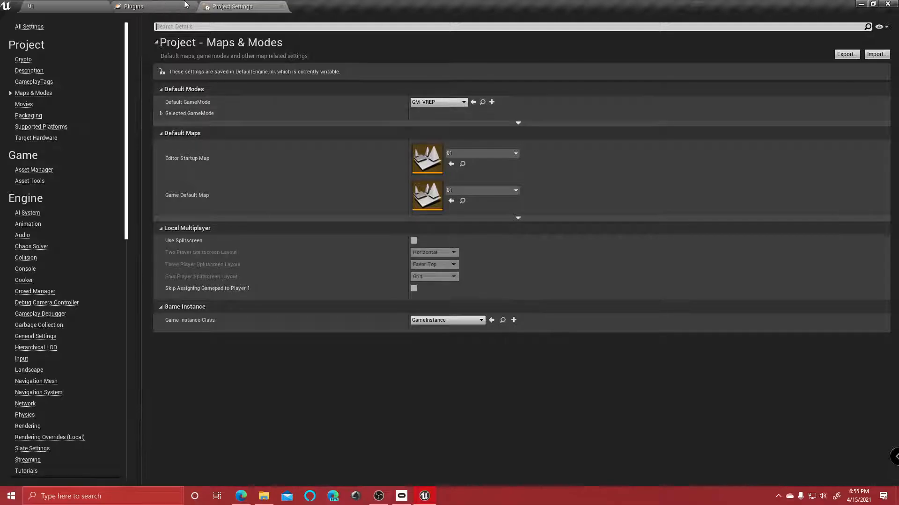
{"action": "left_click", "coordinate": [138, 6]}
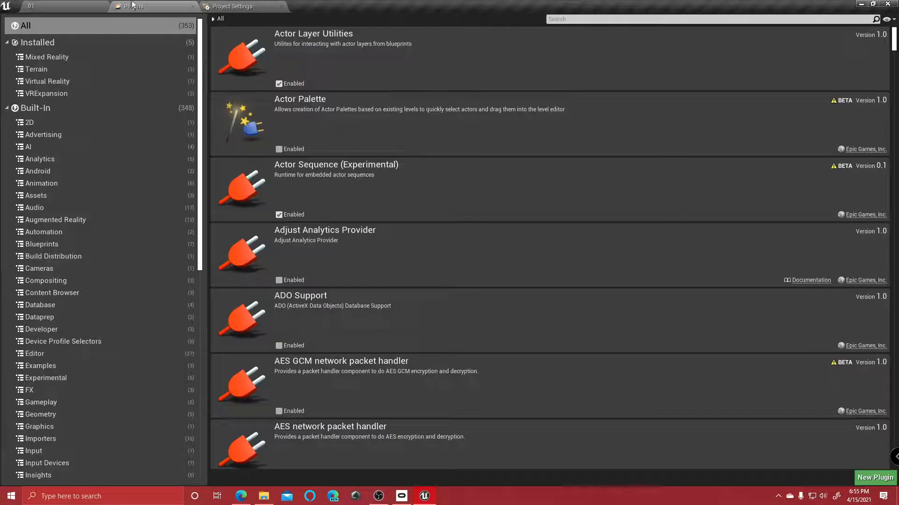
{"action": "left_click", "coordinate": [60, 5]}
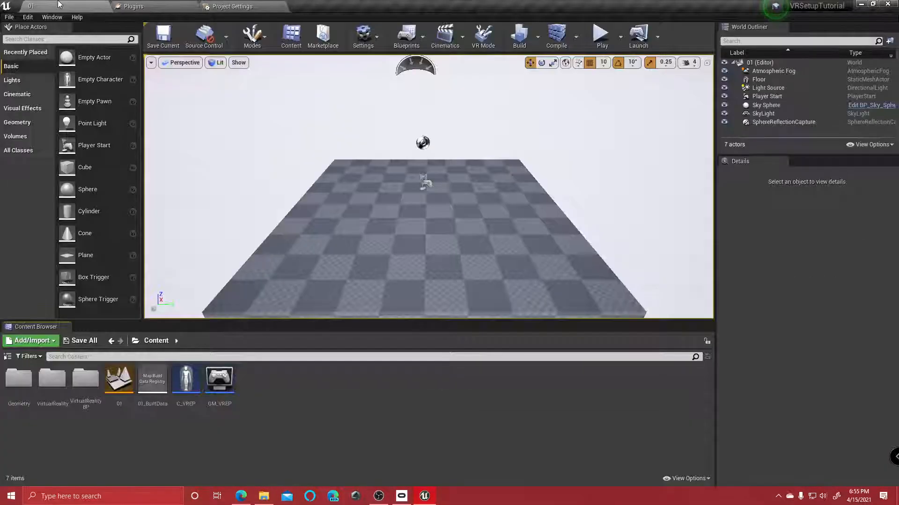